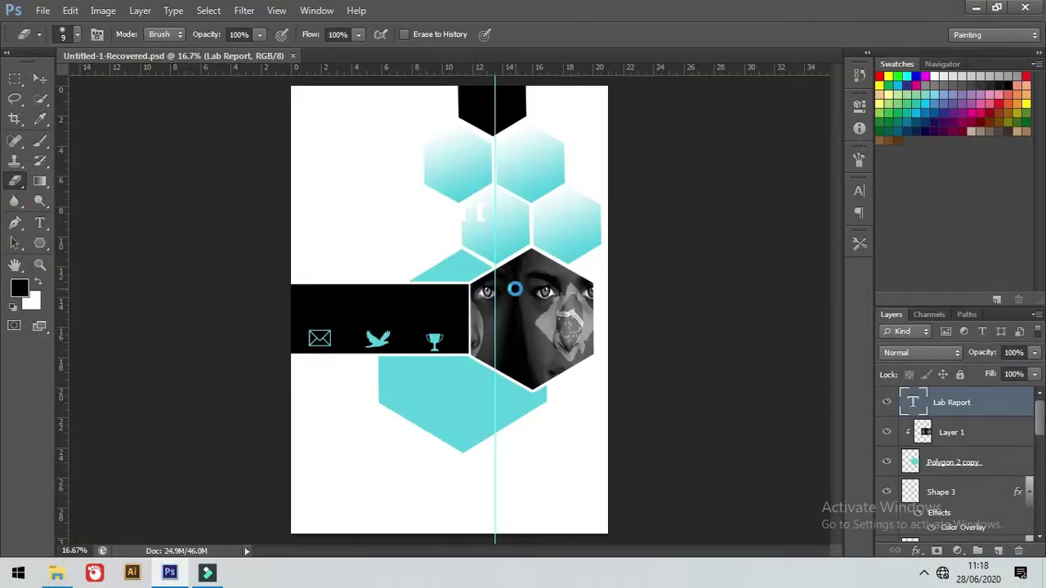
- Create a new blank Untitled-1 document using the default New dialog settings
{"action": "key", "text": "ctrl+n"}
{"action": "left_click", "coordinate": [666, 134]}
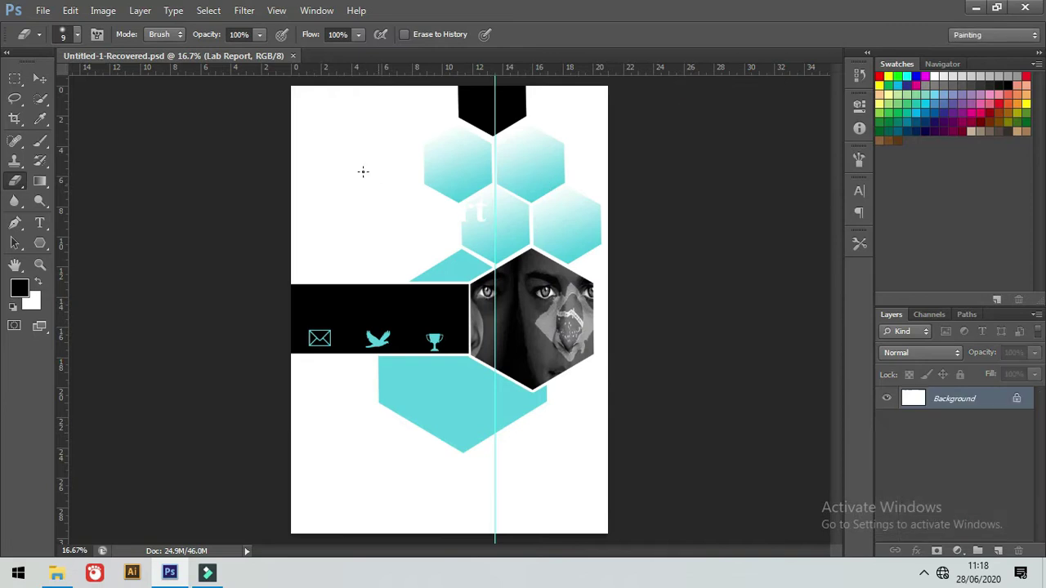
{"action": "left_click", "coordinate": [41, 16]}
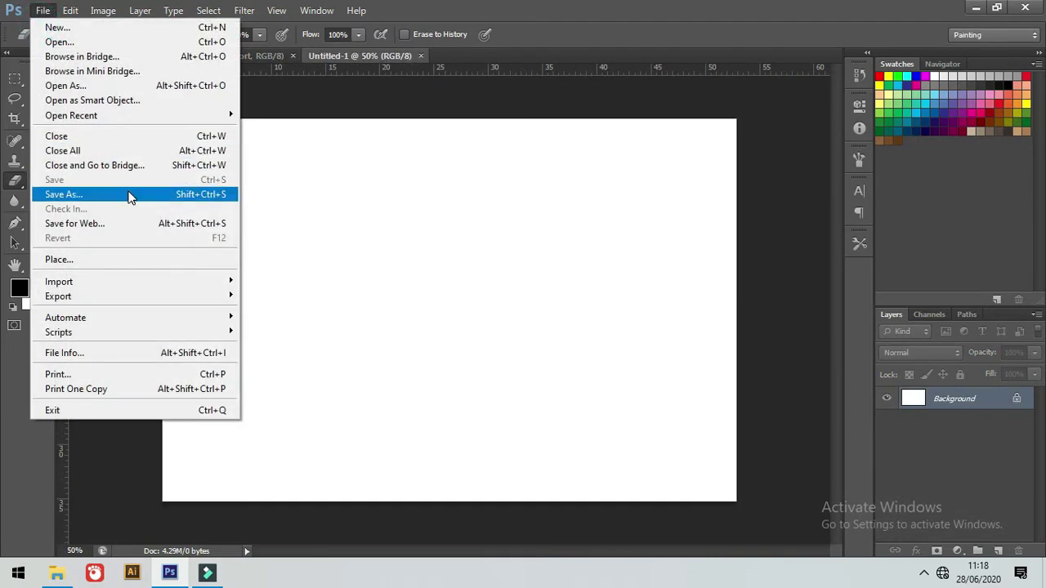
- Place the abdullah photo into Untitled-1 and shift it slightly left
{"action": "left_click", "coordinate": [129, 259]}
{"action": "left_click", "coordinate": [526, 208]}
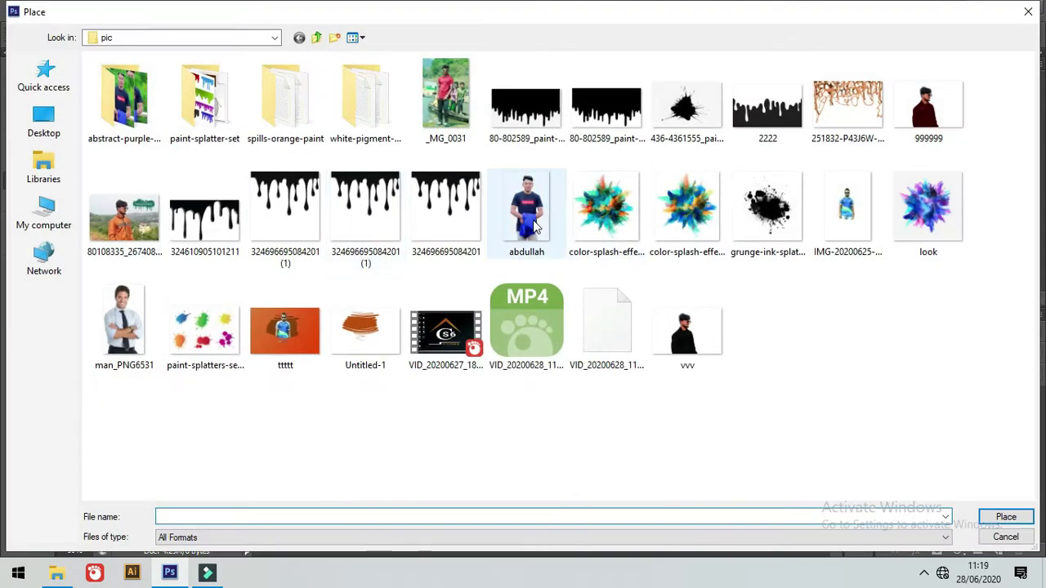
{"action": "left_click", "coordinate": [1007, 517]}
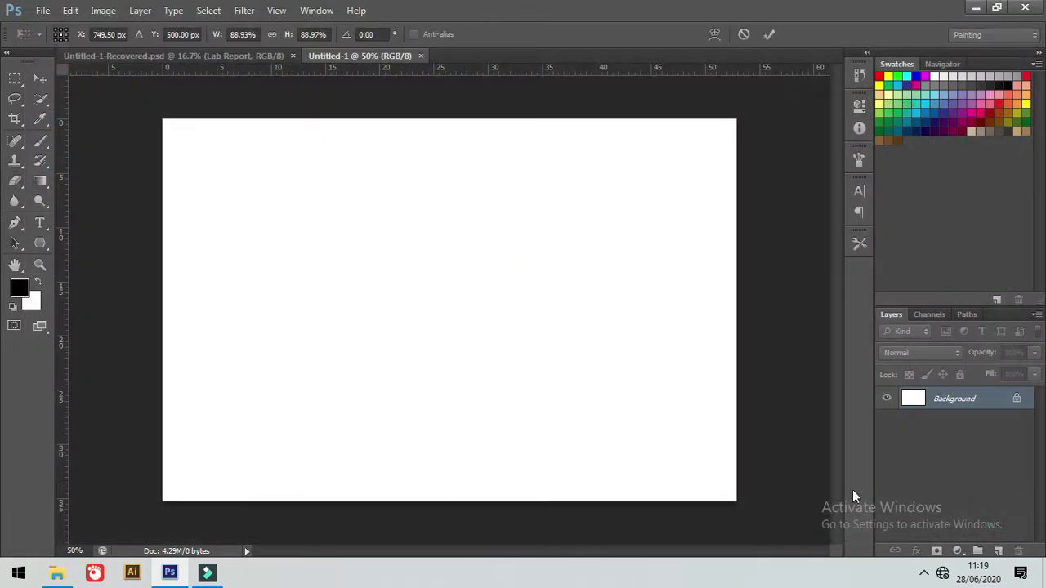
{"action": "left_click_drag", "start_coordinate": [502, 343], "coordinate": [477, 333]}
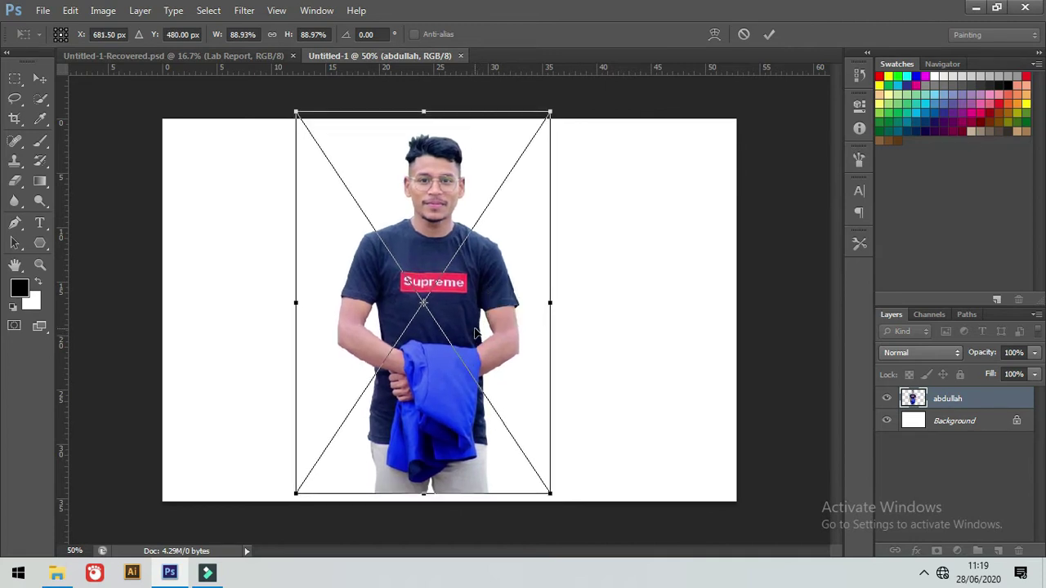
{"action": "key", "text": "Return"}
{"action": "key", "text": "e"}
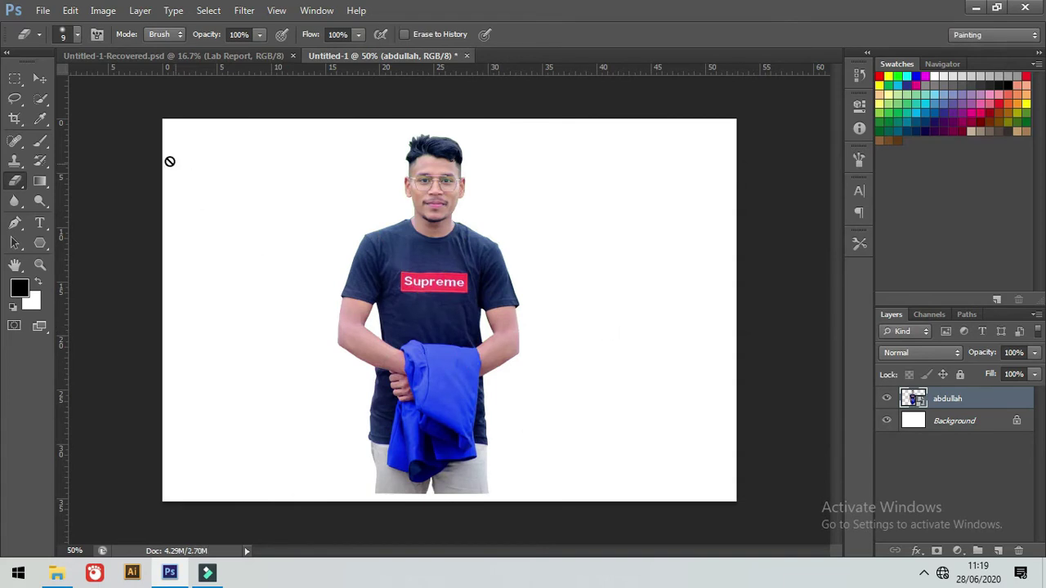
- Rasterize the abdullah layer
{"action": "right_click", "coordinate": [978, 399]}
{"action": "left_click", "coordinate": [837, 180]}
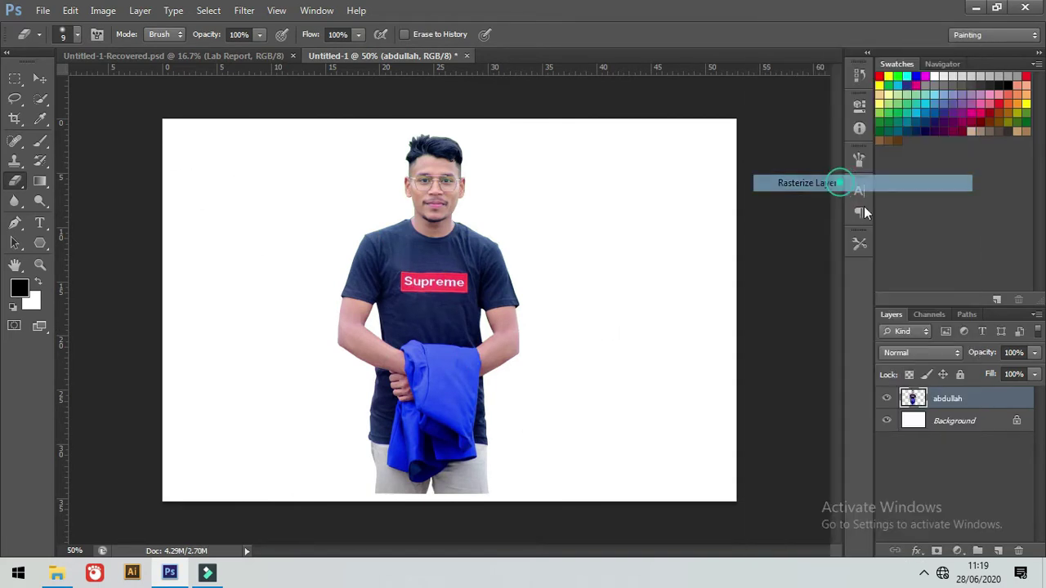
{"action": "left_click", "coordinate": [958, 400]}
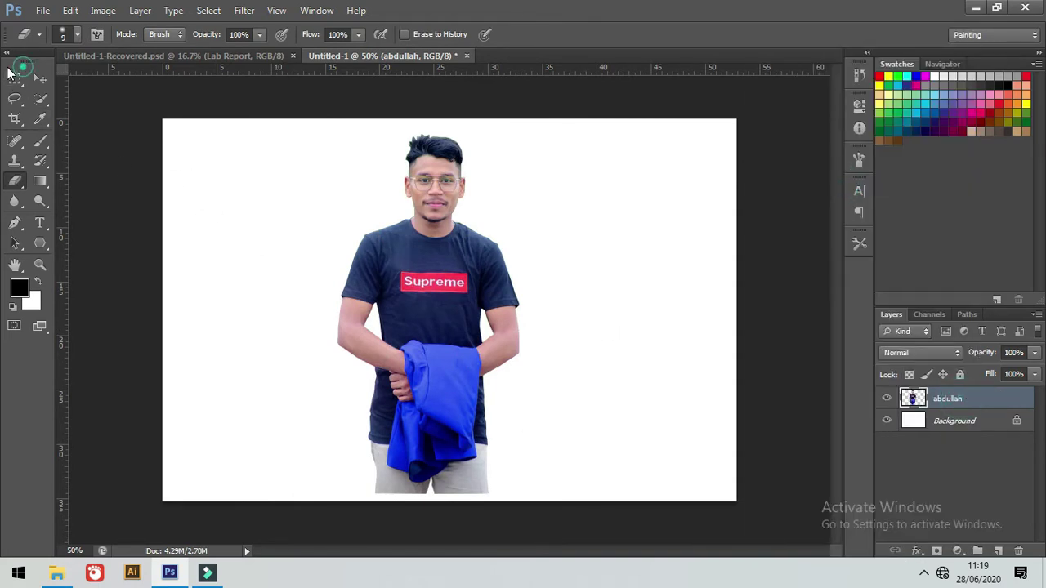
- Delete the jacket and lower body, then move the figure about 2 cm down
{"action": "left_click", "coordinate": [15, 79]}
{"action": "left_click_drag", "start_coordinate": [364, 391], "coordinate": [528, 502]}
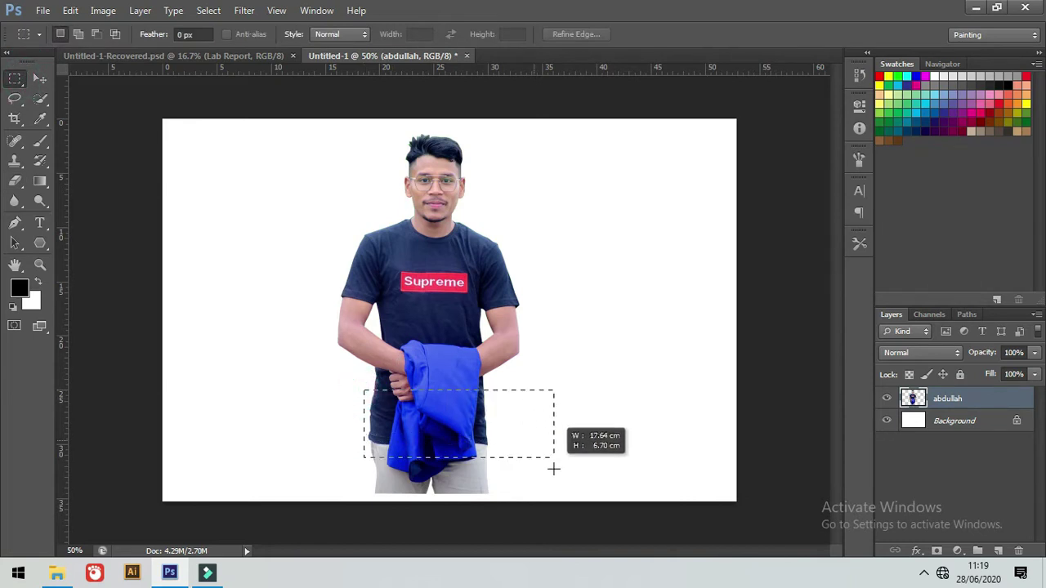
{"action": "key", "text": "Delete"}
{"action": "left_click", "coordinate": [518, 501]}
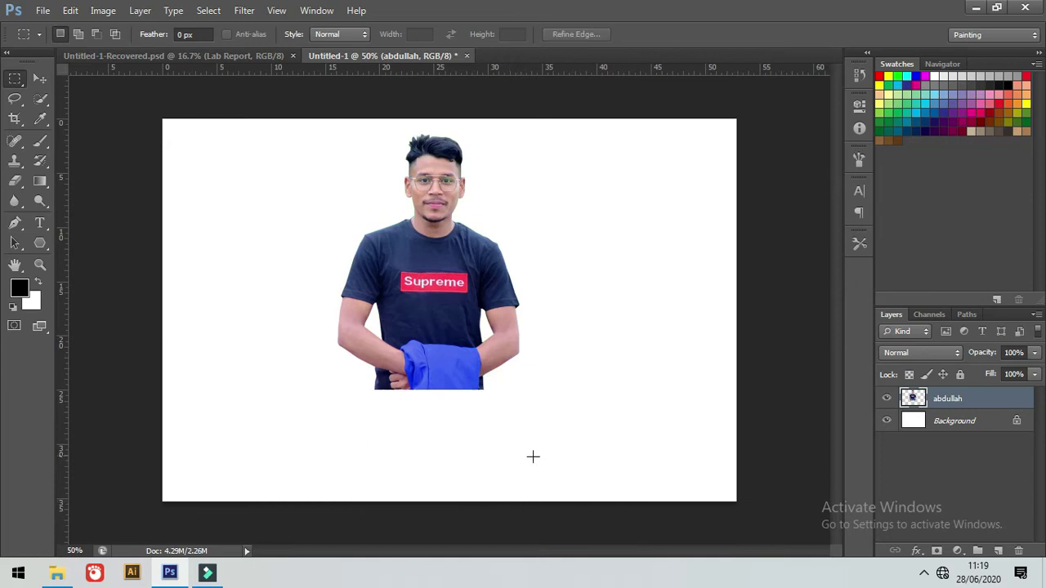
{"action": "left_click", "coordinate": [40, 79]}
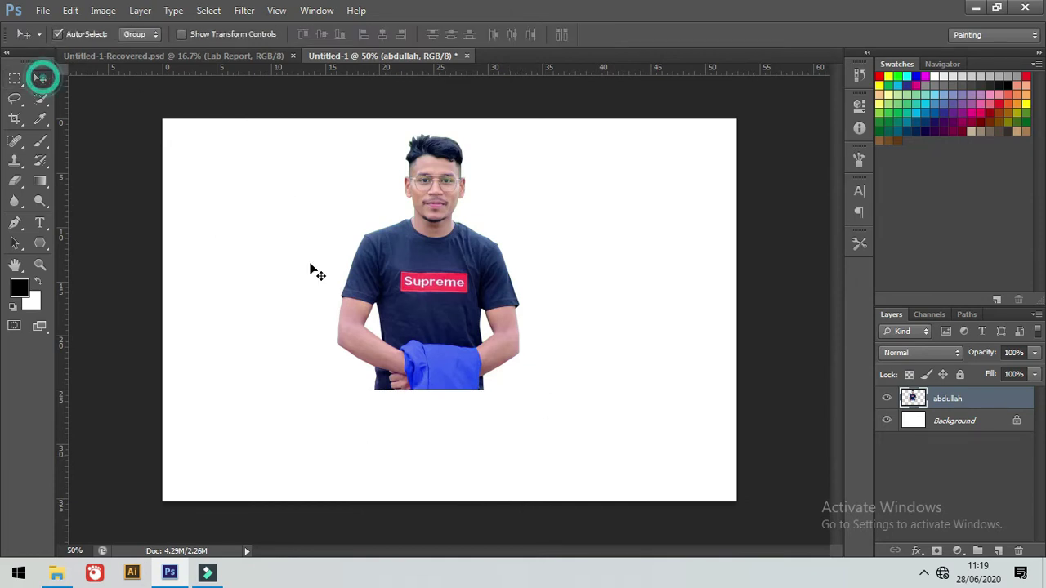
{"action": "left_click_drag", "start_coordinate": [423, 280], "coordinate": [424, 310]}
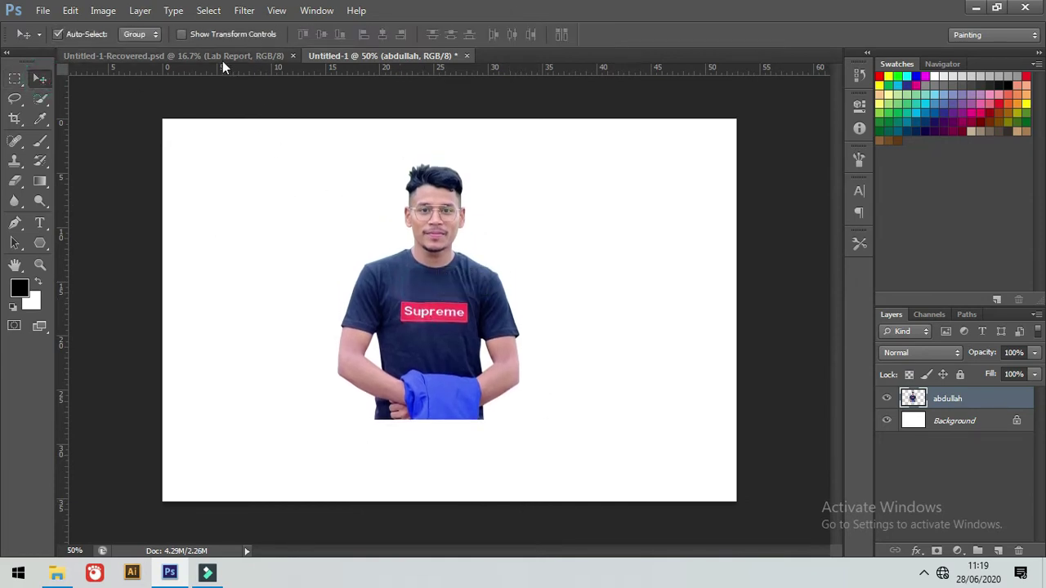
- Apply Levels with input values 39, 1.00 and 253 to the portrait
{"action": "left_click", "coordinate": [94, 11]}
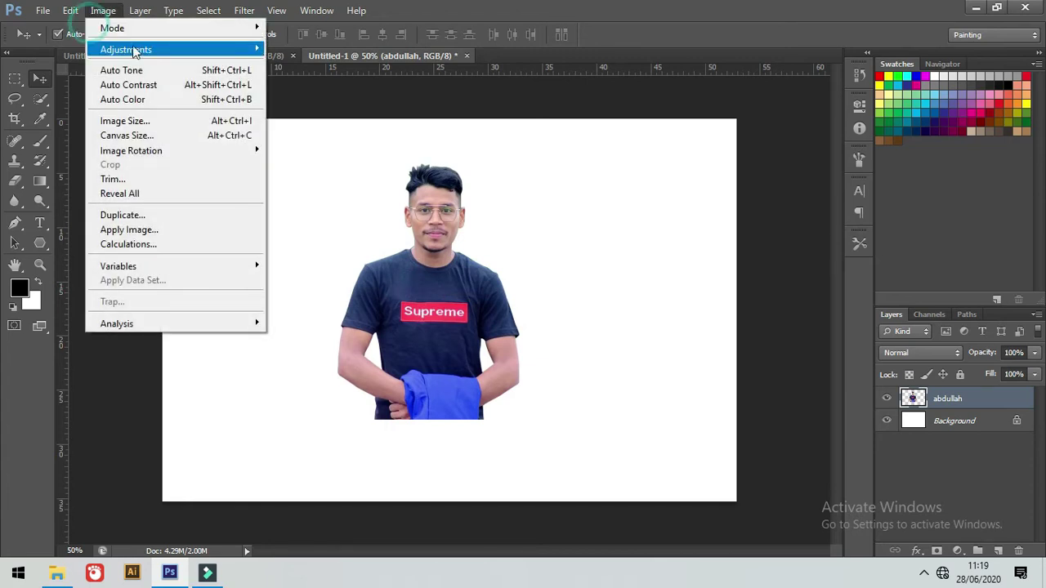
{"action": "left_click", "coordinate": [281, 63]}
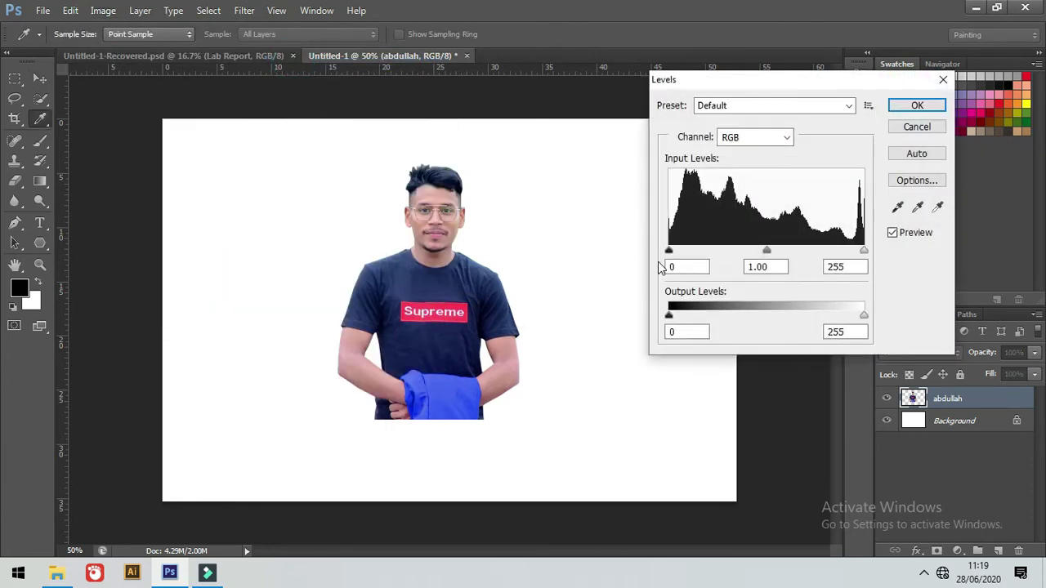
{"action": "left_click_drag", "start_coordinate": [669, 252], "coordinate": [685, 253]}
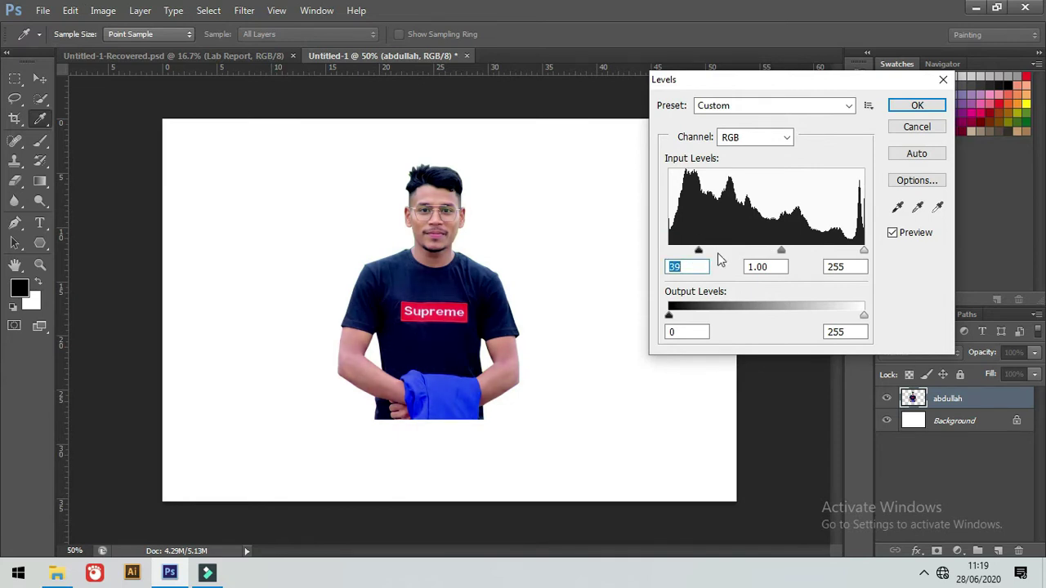
{"action": "left_click_drag", "start_coordinate": [865, 252], "coordinate": [864, 254]}
{"action": "left_click", "coordinate": [864, 254]}
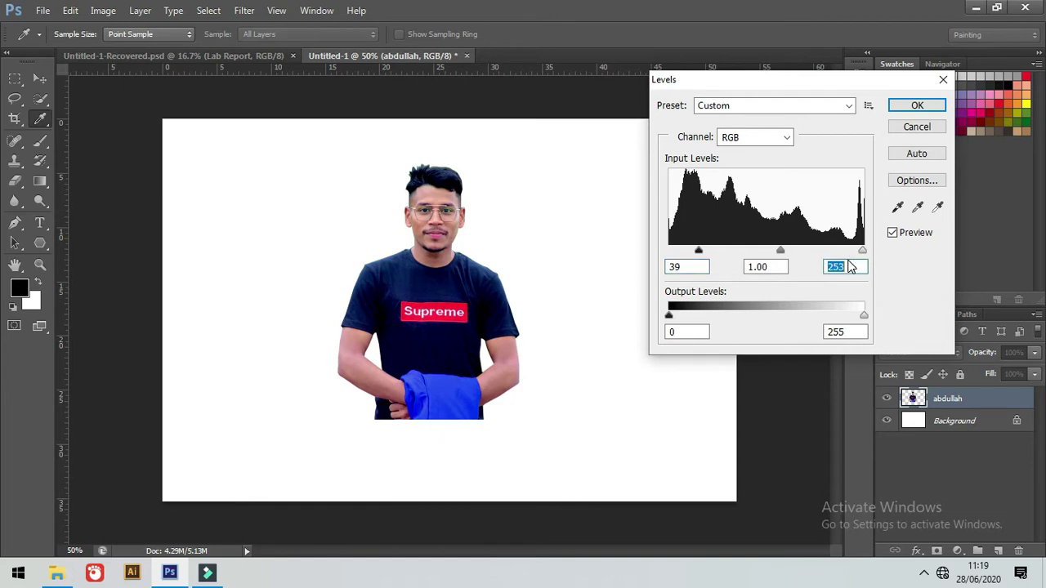
{"action": "left_click", "coordinate": [917, 106]}
{"action": "key", "text": "v"}
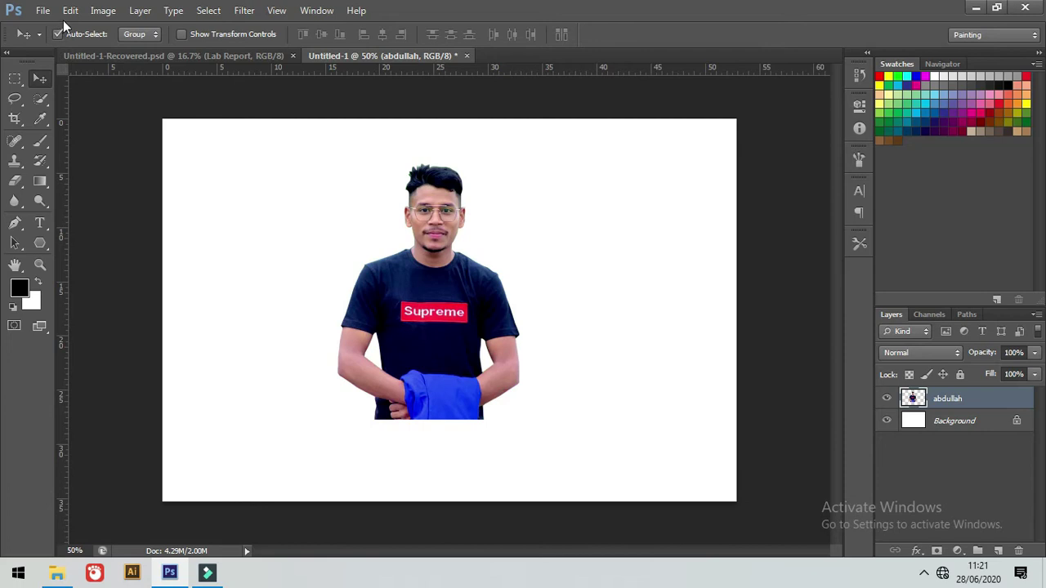
{"action": "left_click", "coordinate": [42, 11]}
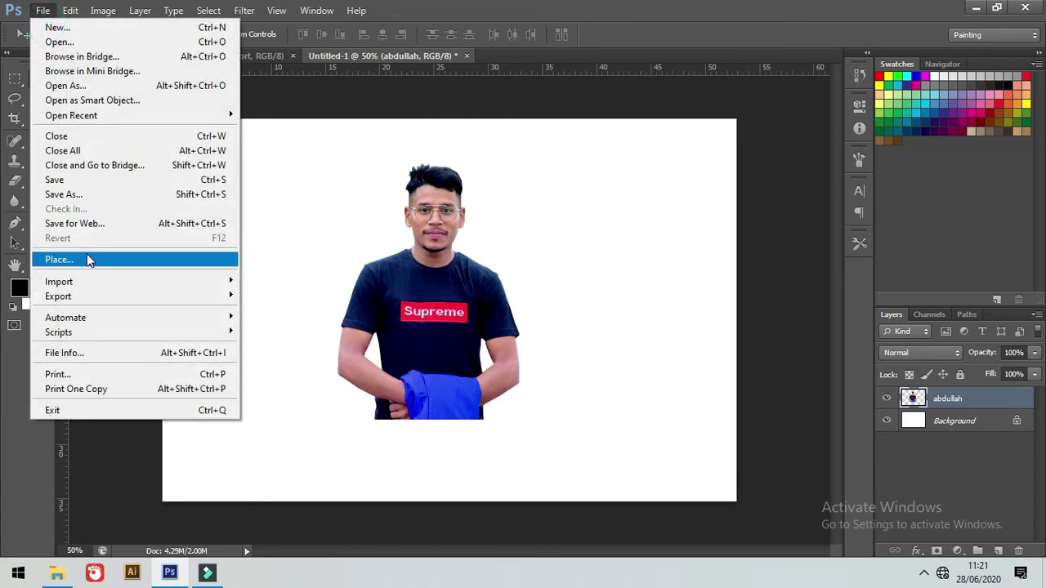
{"action": "left_click", "coordinate": [90, 260]}
{"action": "left_click", "coordinate": [288, 221]}
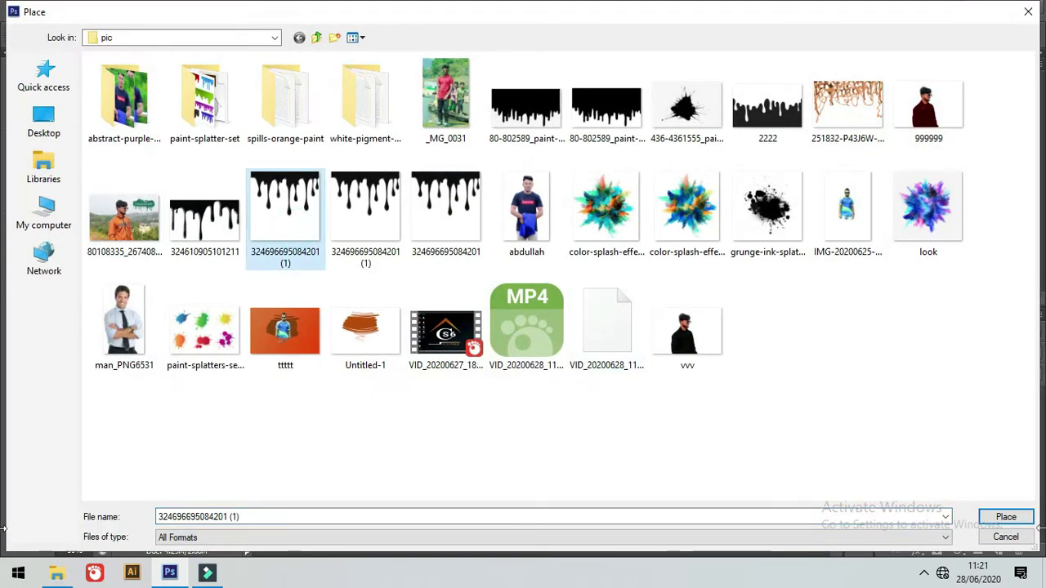
{"action": "left_click", "coordinate": [1006, 516]}
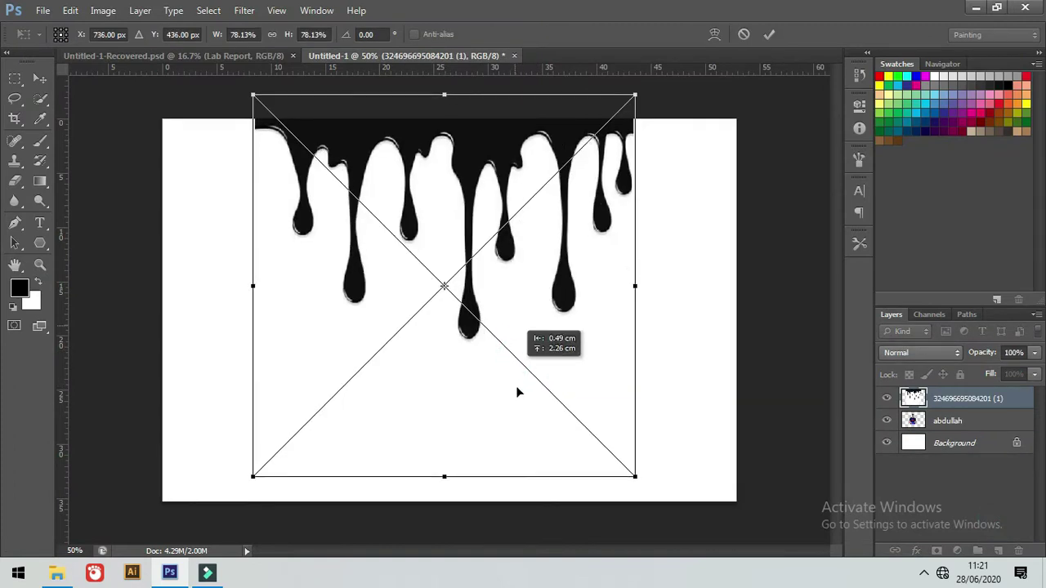
{"action": "left_click_drag", "start_coordinate": [518, 386], "coordinate": [523, 442]}
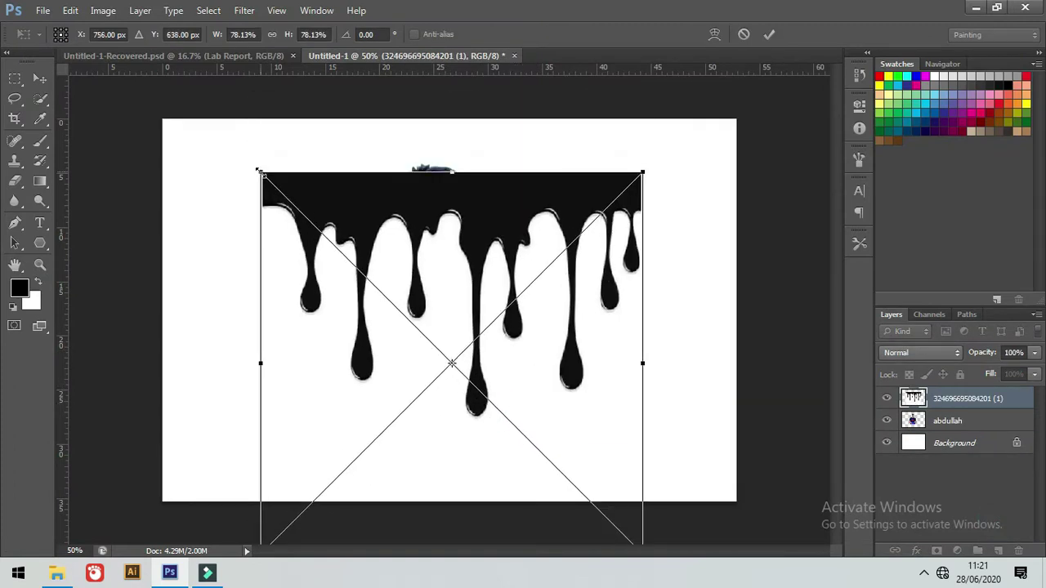
- Scale the drip graphic to about 37% and fit it over the T-shirt
{"action": "left_click_drag", "start_coordinate": [258, 170], "coordinate": [387, 299]}
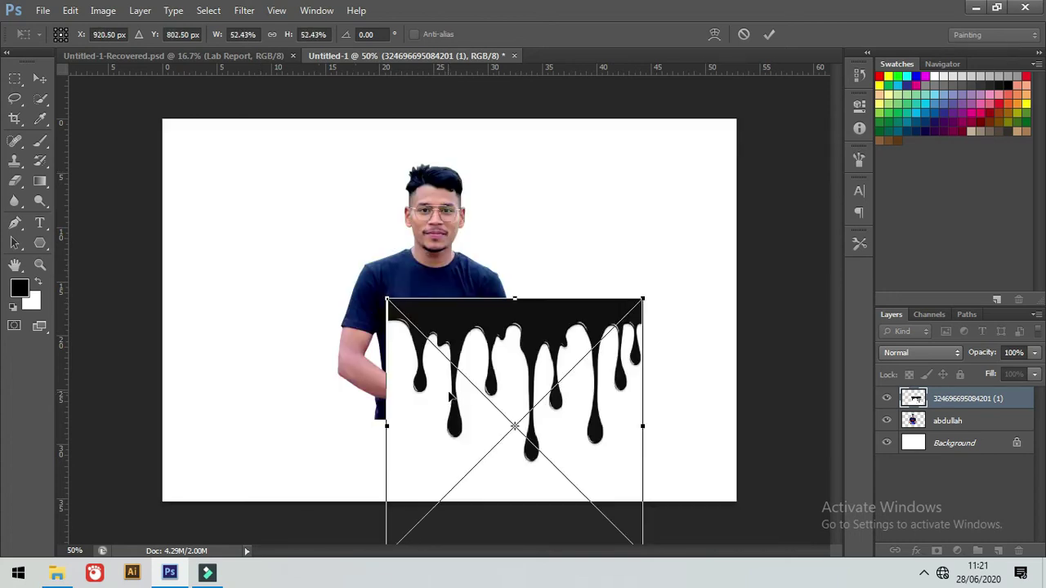
{"action": "left_click_drag", "start_coordinate": [449, 397], "coordinate": [384, 376]}
{"action": "mouse_move", "coordinate": [575, 288]}
{"action": "left_mouse_down"}
{"action": "mouse_move", "coordinate": [606, 313]}
{"action": "mouse_move", "coordinate": [520, 311]}
{"action": "left_mouse_up"}
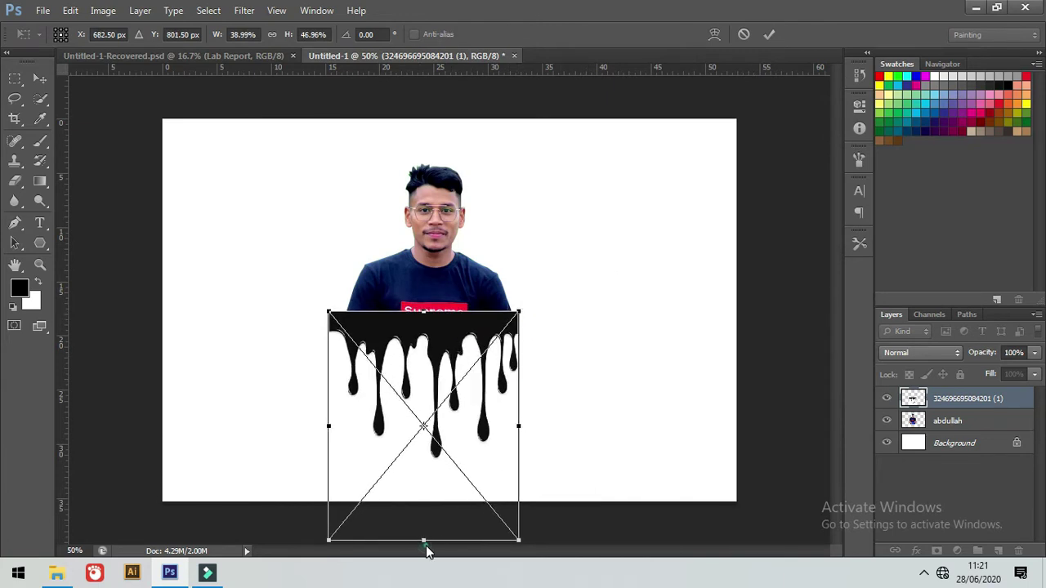
{"action": "mouse_move", "coordinate": [421, 535]}
{"action": "left_mouse_down"}
{"action": "mouse_move", "coordinate": [439, 434]}
{"action": "mouse_move", "coordinate": [442, 481]}
{"action": "left_mouse_up"}
{"action": "left_click_drag", "start_coordinate": [327, 312], "coordinate": [339, 303]}
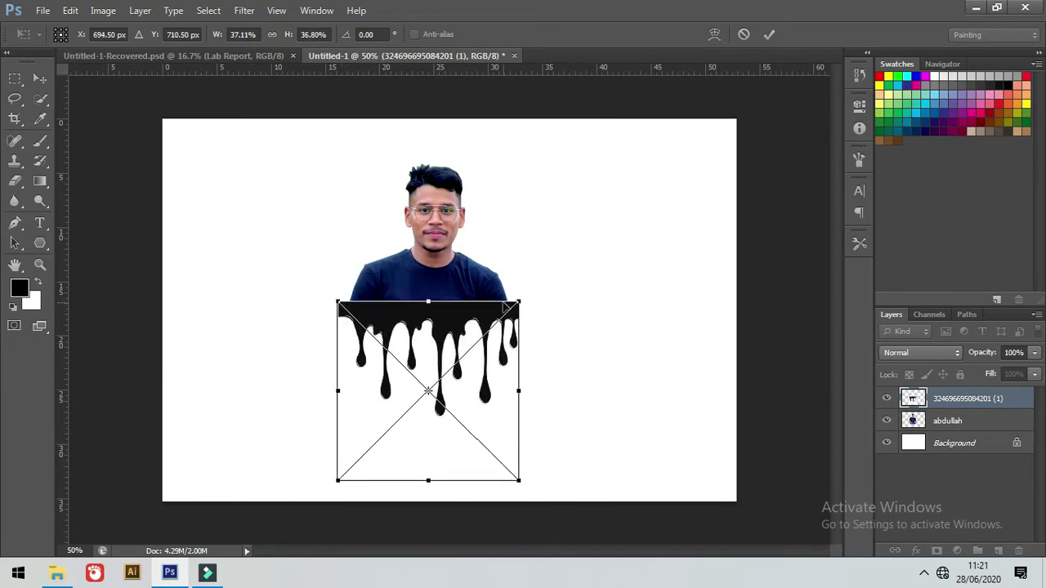
{"action": "left_click_drag", "start_coordinate": [522, 300], "coordinate": [523, 291]}
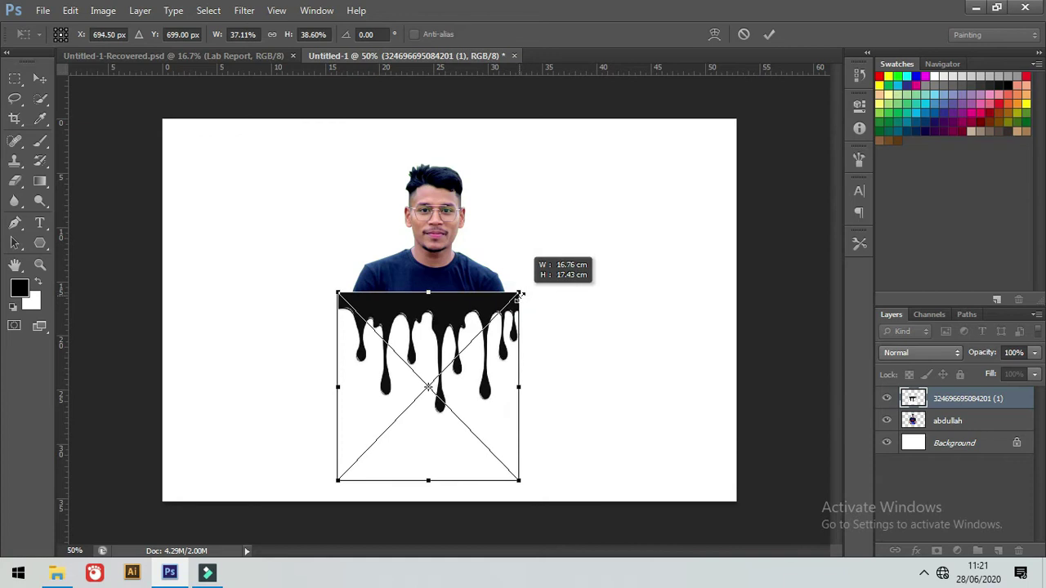
{"action": "left_click_drag", "start_coordinate": [520, 294], "coordinate": [519, 292]}
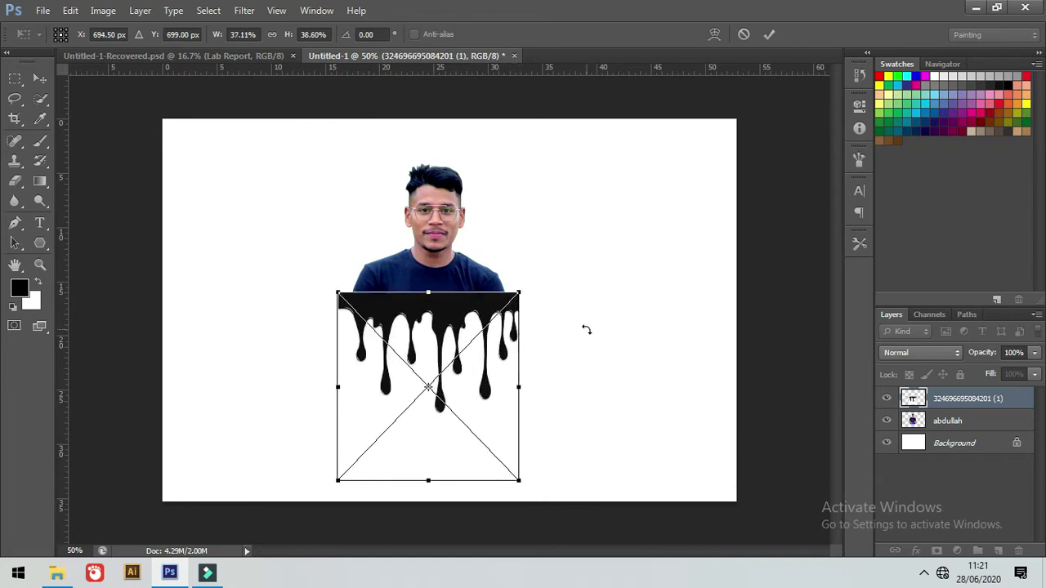
{"action": "key", "text": "Return"}
- Rasterize the drip layer and set its blend mode to Lighten
{"action": "right_click", "coordinate": [946, 404]}
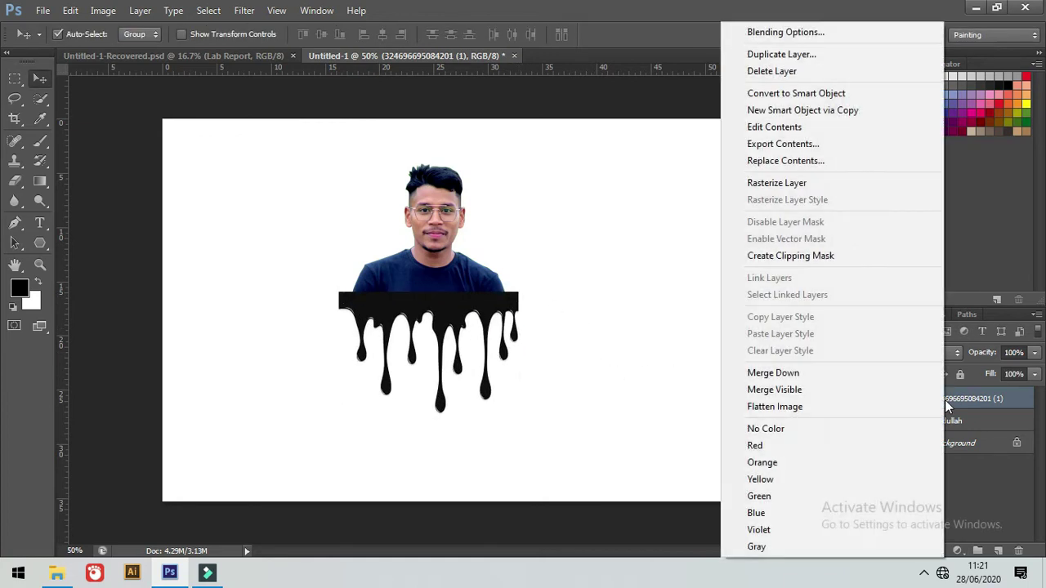
{"action": "left_click", "coordinate": [776, 183]}
{"action": "left_click", "coordinate": [922, 358]}
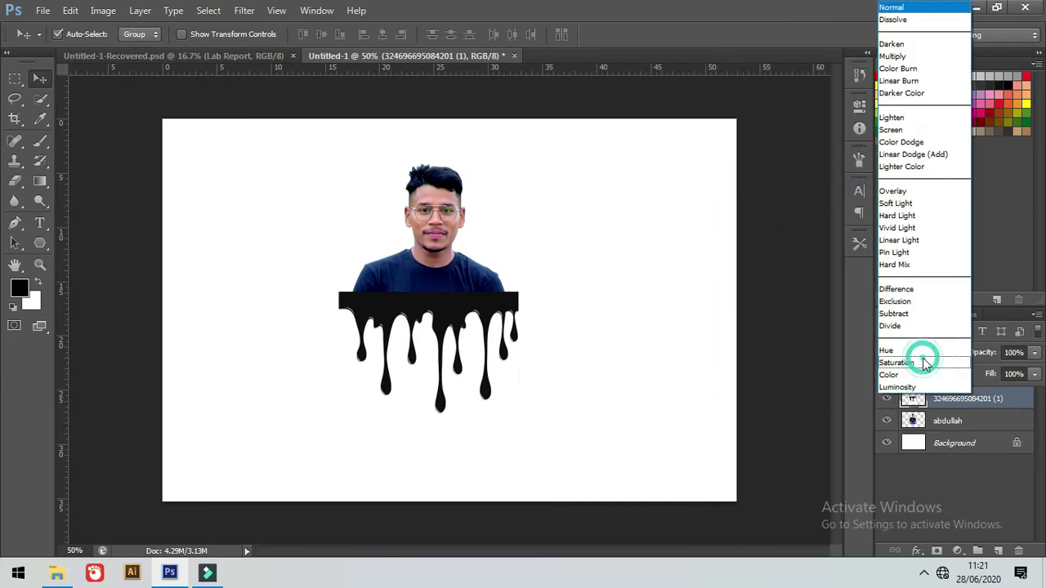
{"action": "left_click", "coordinate": [899, 119]}
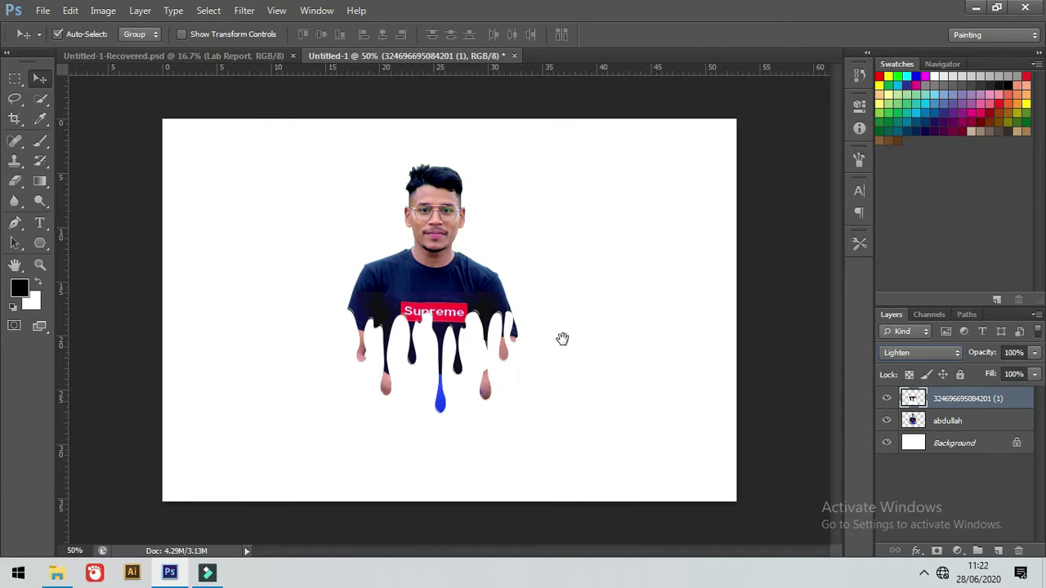
{"action": "scroll", "coordinate": [564, 378], "scroll_direction": "up", "scroll_amount": 1}
{"action": "scroll", "coordinate": [564, 378], "scroll_direction": "up", "scroll_amount": 1}
{"action": "scroll", "coordinate": [564, 378], "scroll_direction": "up", "scroll_amount": 2}
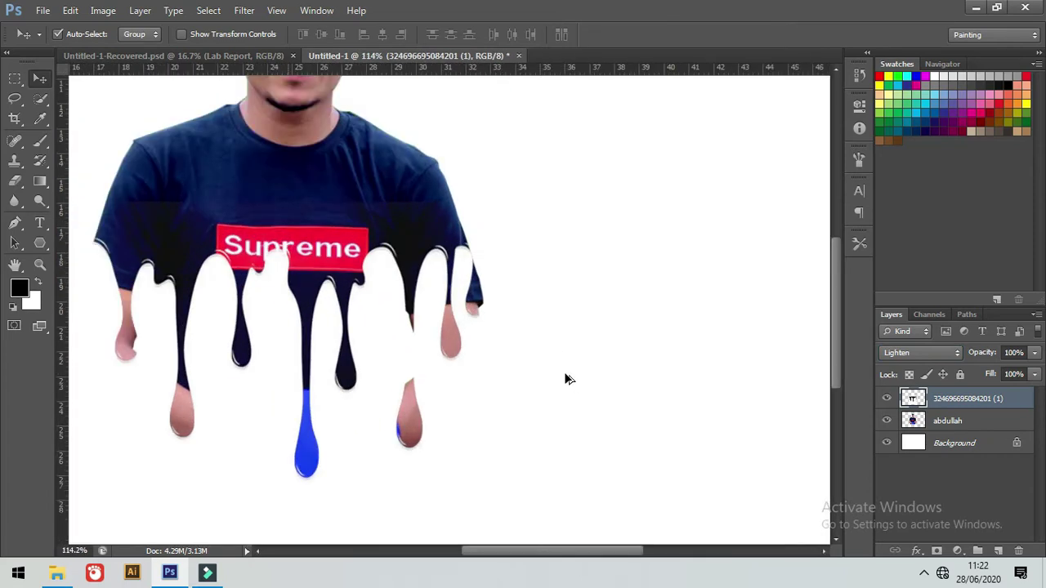
{"action": "left_click_drag", "start_coordinate": [511, 368], "coordinate": [621, 396]}
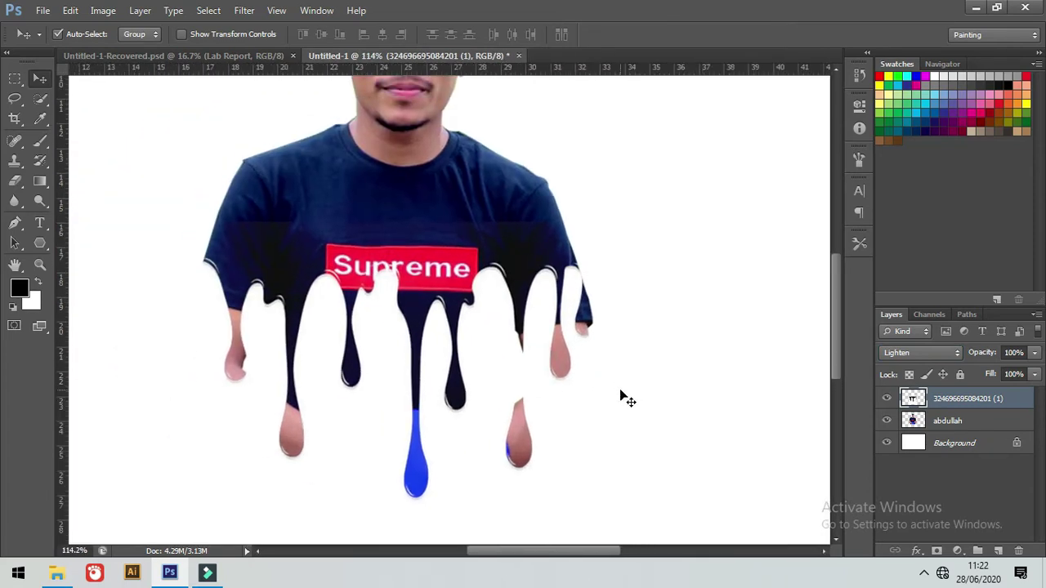
- Adjust the drip layer's sides and lower its top edge with Free Transform
{"action": "key", "text": "ctrl+t"}
{"action": "mouse_move", "coordinate": [597, 439]}
{"action": "left_mouse_down"}
{"action": "mouse_move", "coordinate": [591, 445]}
{"action": "mouse_move", "coordinate": [603, 446]}
{"action": "left_mouse_up"}
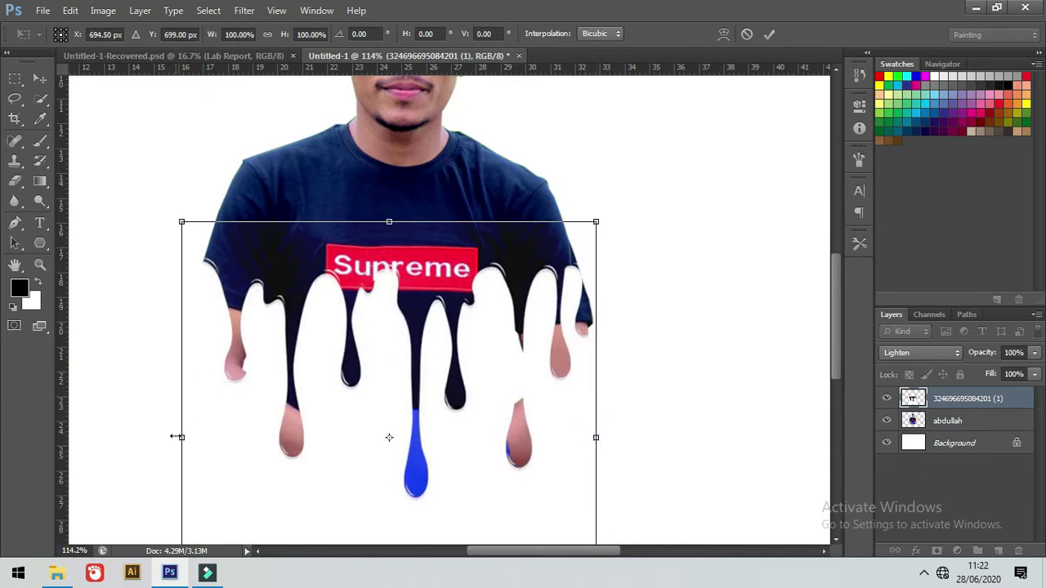
{"action": "left_click_drag", "start_coordinate": [183, 439], "coordinate": [181, 439]}
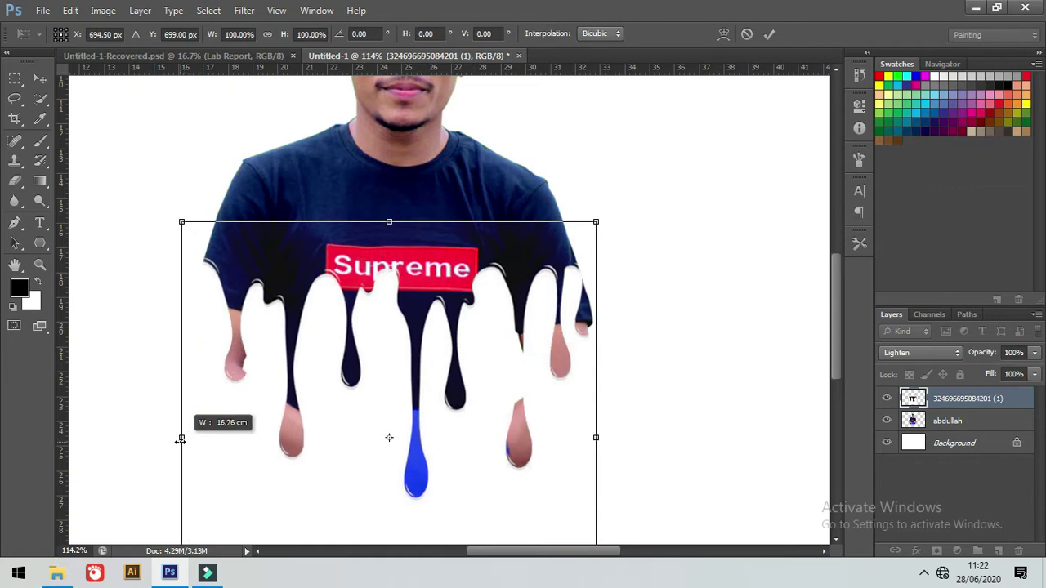
{"action": "left_click_drag", "start_coordinate": [389, 221], "coordinate": [379, 296]}
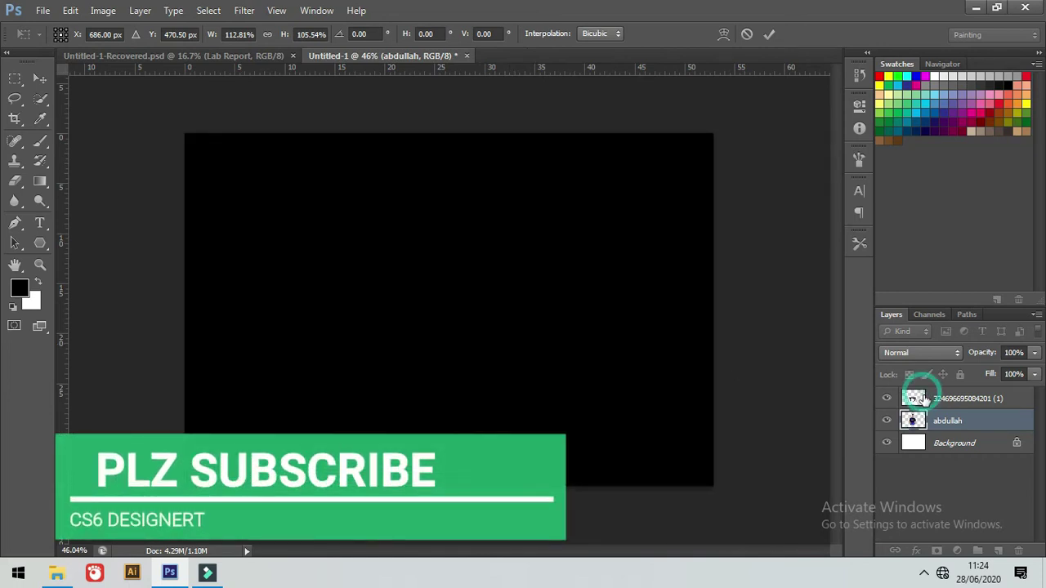
{"action": "key", "text": "Return"}
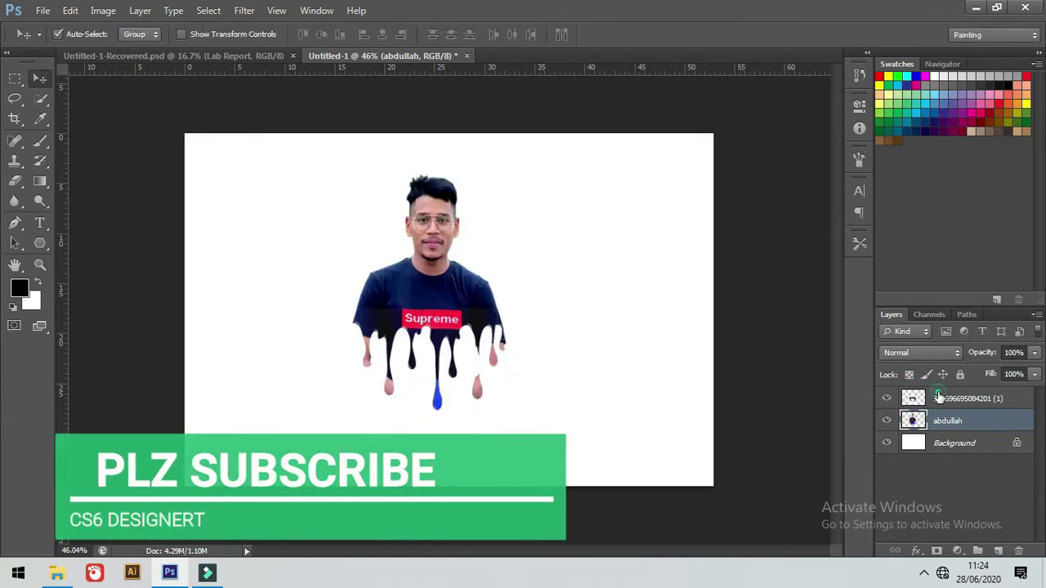
- Widen the drip layer toward the right
{"action": "left_click", "coordinate": [940, 397]}
{"action": "key", "text": "ctrl+t"}
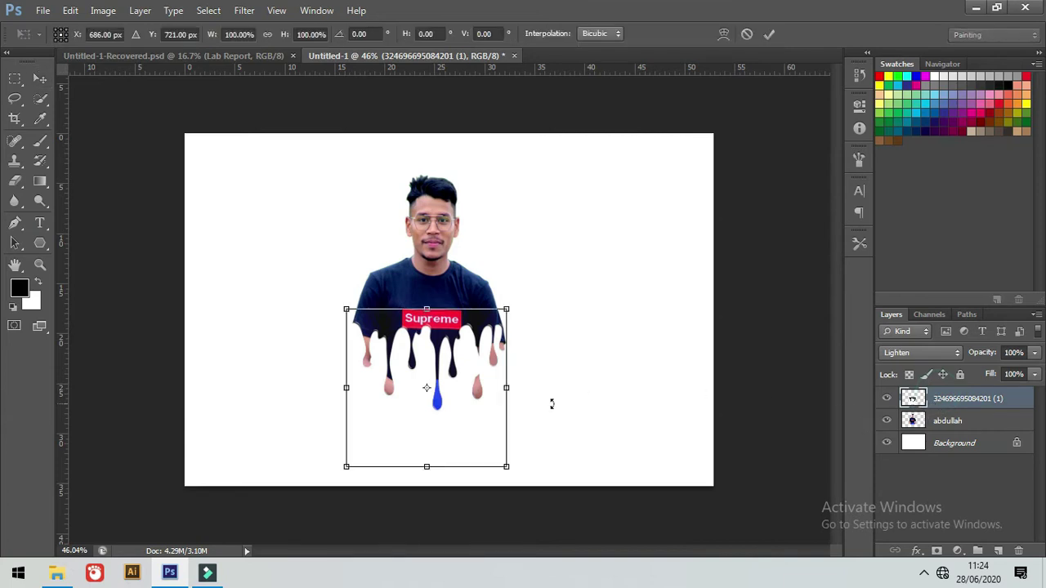
{"action": "left_click_drag", "start_coordinate": [510, 387], "coordinate": [516, 388]}
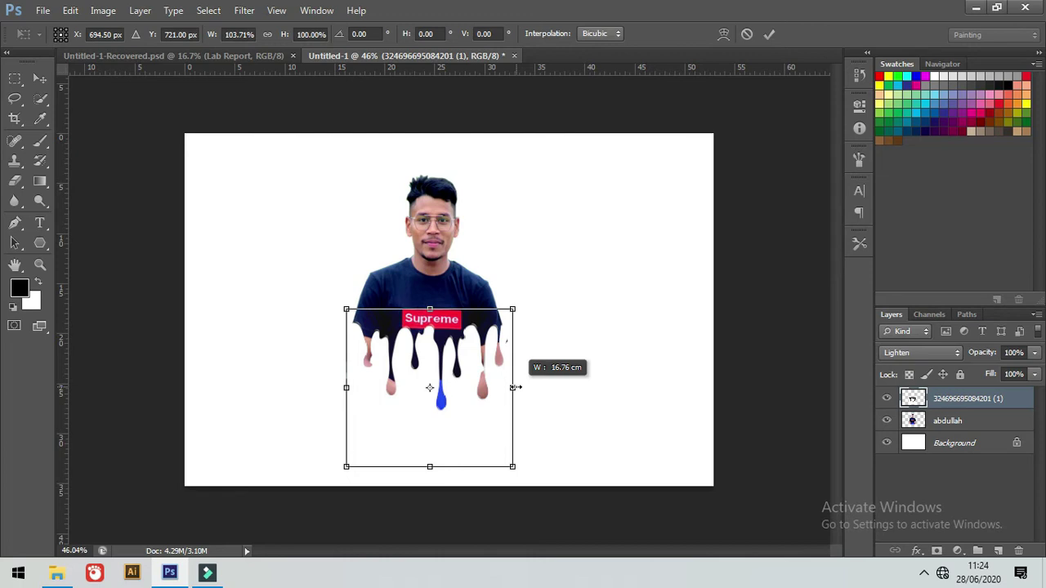
{"action": "left_click_drag", "start_coordinate": [515, 388], "coordinate": [520, 388]}
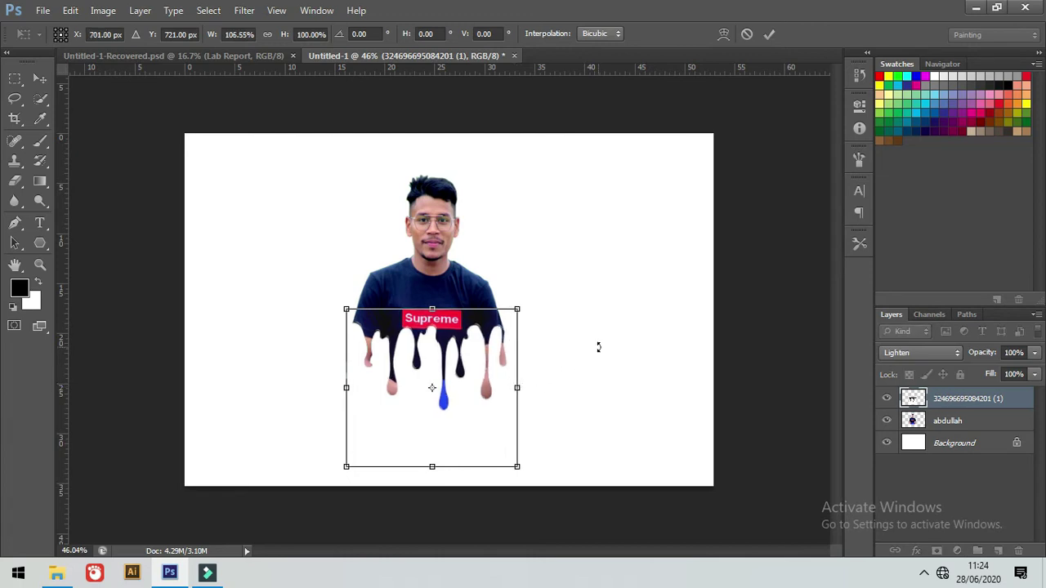
{"action": "key", "text": "Return"}
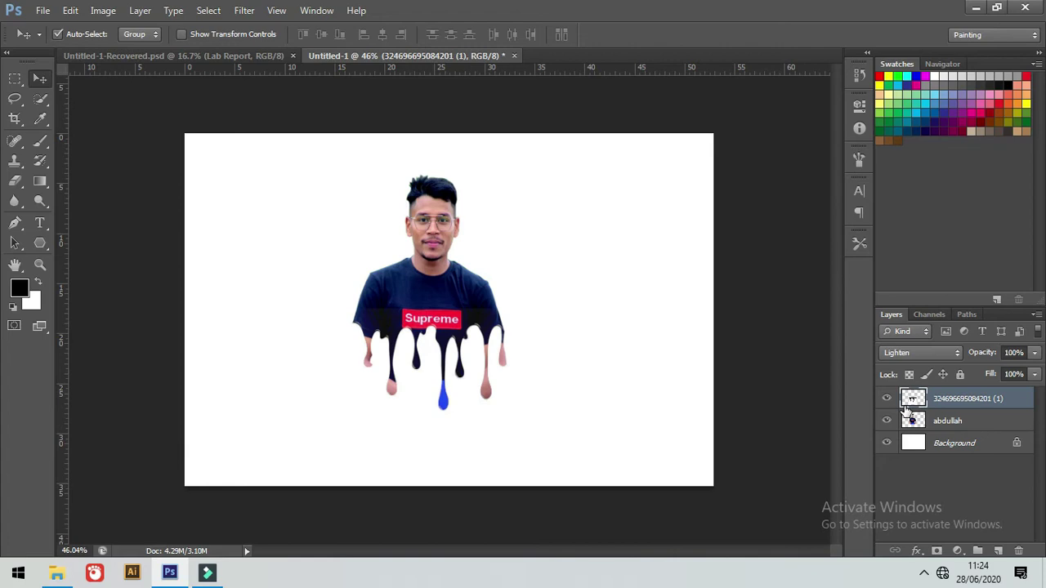
- Extend the drips slightly to the left, reaching about 103% width
{"action": "key", "text": "ctrl+t"}
{"action": "left_click_drag", "start_coordinate": [344, 390], "coordinate": [330, 388]}
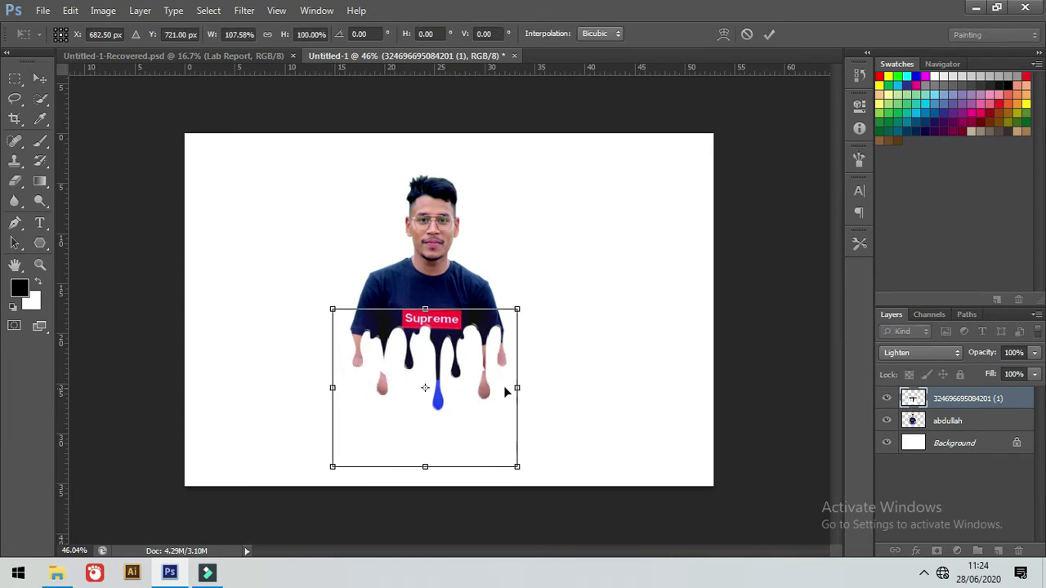
{"action": "left_click_drag", "start_coordinate": [327, 388], "coordinate": [340, 388]}
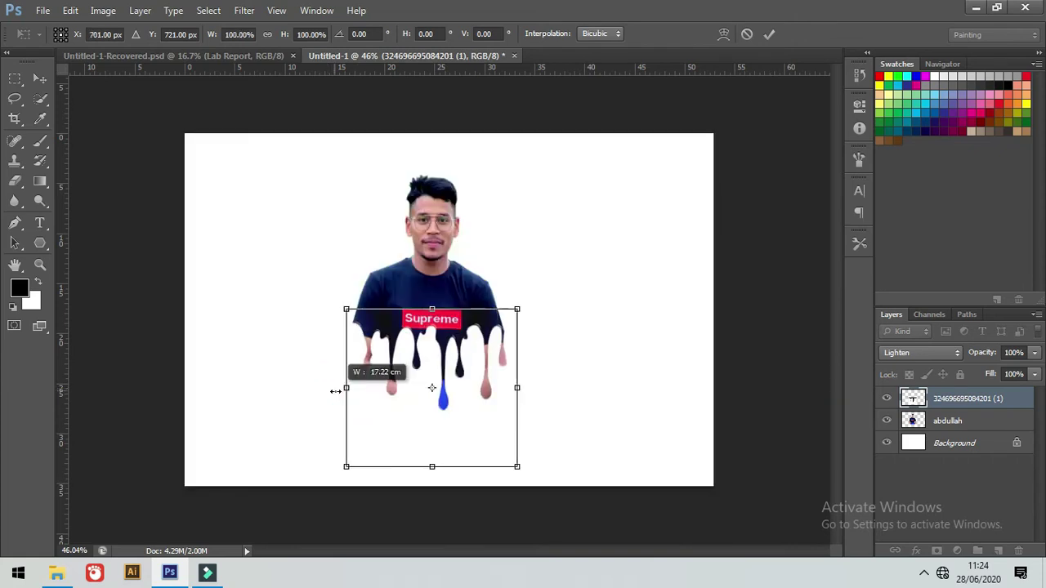
{"action": "key", "text": "Return"}
{"action": "left_click", "coordinate": [591, 383]}
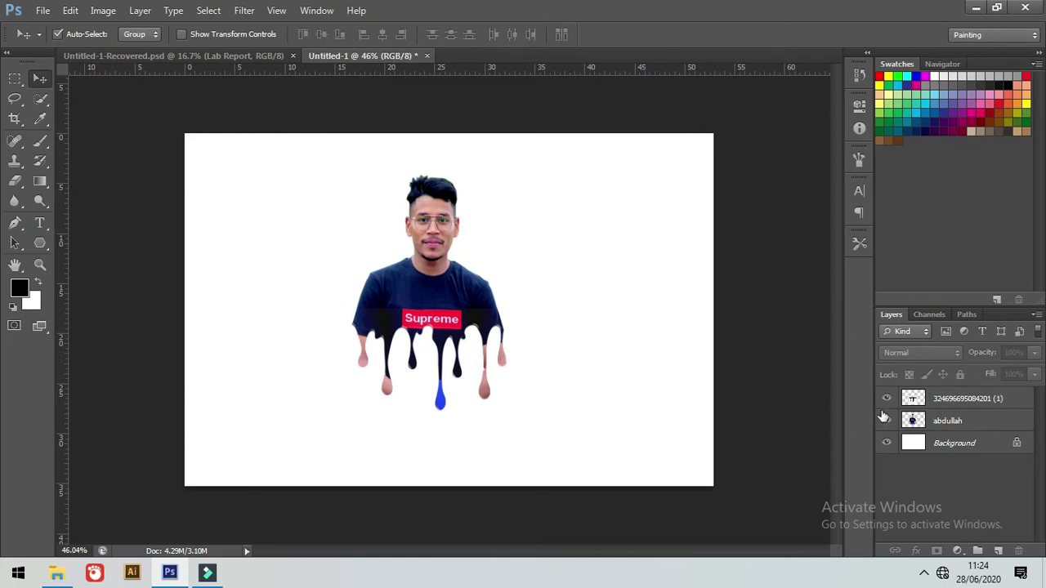
- Erase the drips' hard top edge over the Supreme logo with a size-50 eraser
{"action": "left_click", "coordinate": [913, 398]}
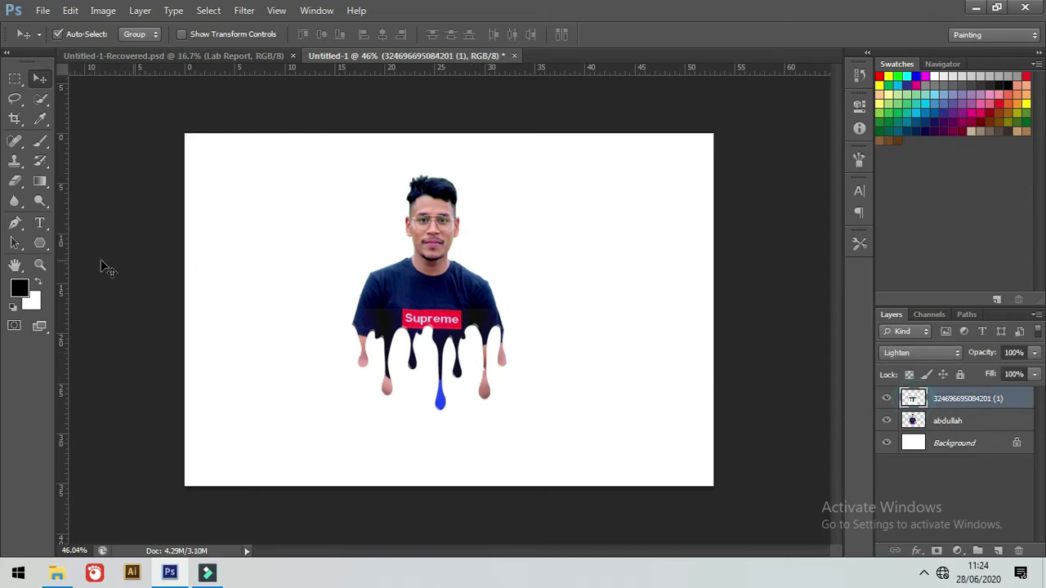
{"action": "left_click", "coordinate": [15, 181]}
{"action": "scroll", "coordinate": [270, 331], "scroll_direction": "up", "scroll_amount": 3}
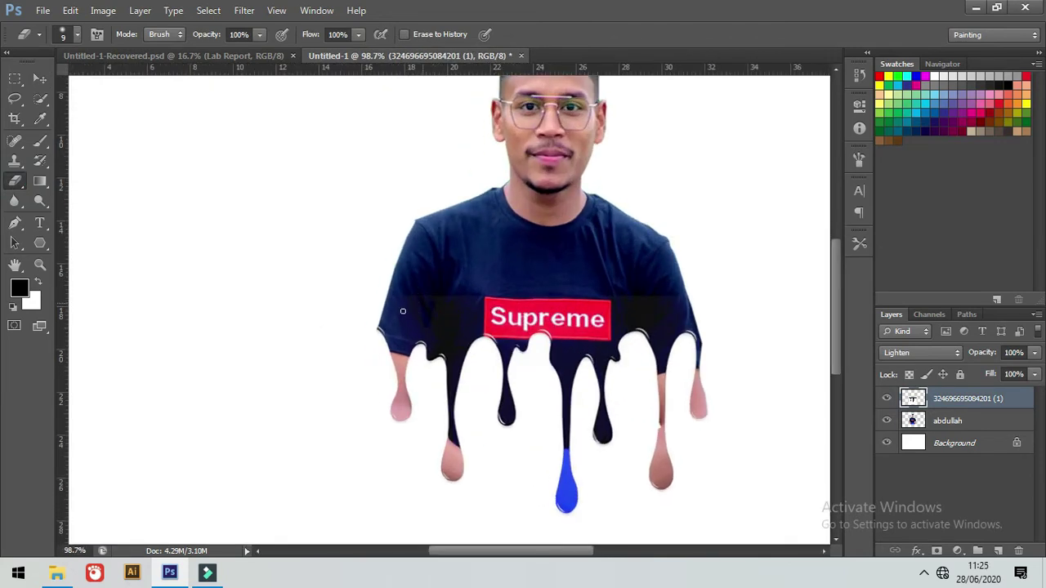
{"action": "left_click", "coordinate": [488, 299]}
{"action": "key", "text": "bracketright"}
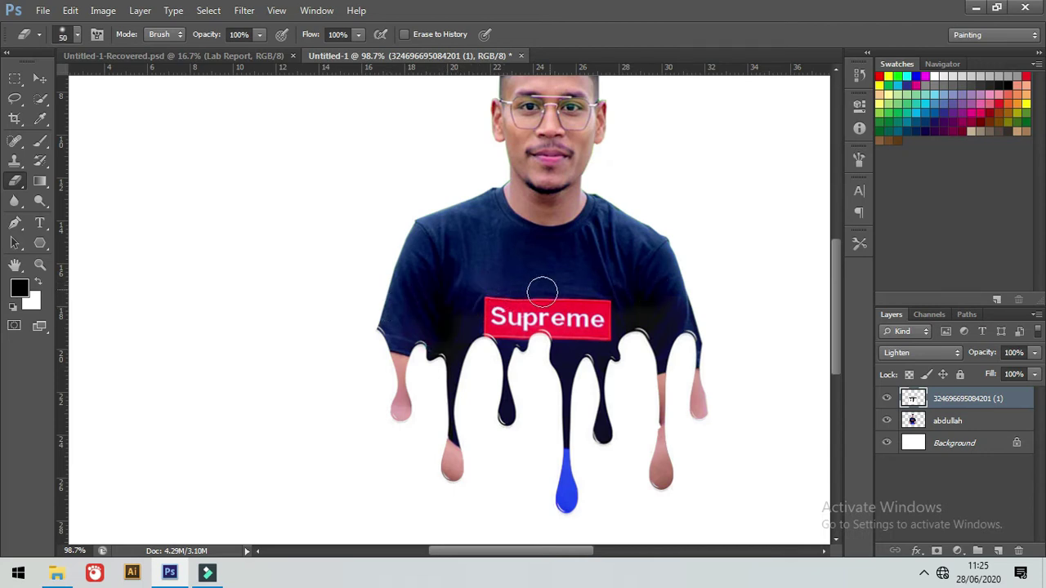
{"action": "left_click_drag", "start_coordinate": [506, 311], "coordinate": [570, 335]}
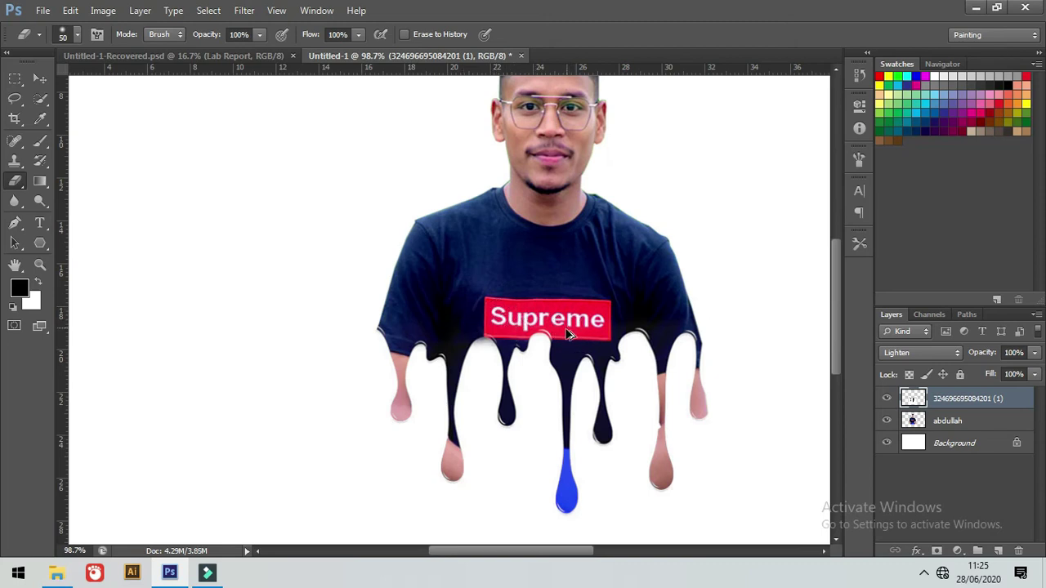
{"action": "left_click", "coordinate": [479, 310]}
{"action": "left_click", "coordinate": [645, 296]}
{"action": "left_click", "coordinate": [573, 295]}
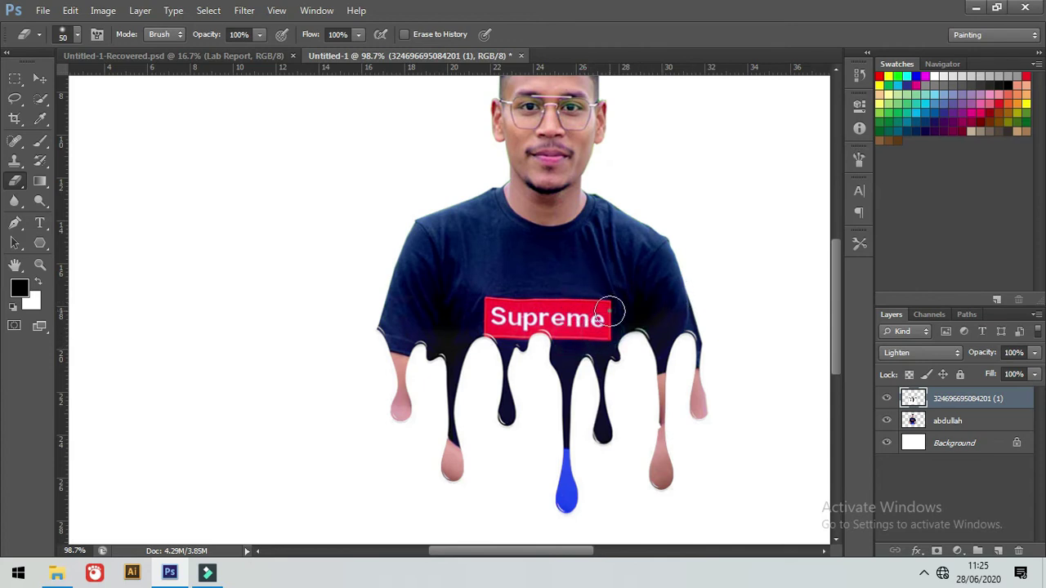
{"action": "left_click", "coordinate": [710, 309]}
{"action": "left_click", "coordinate": [740, 274]}
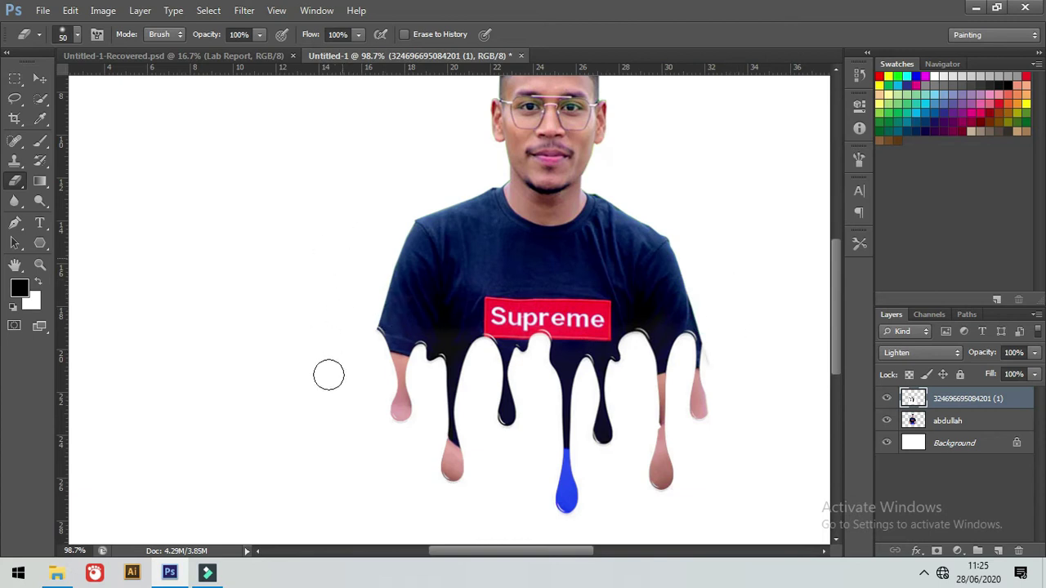
- Erase the drip edge along the left sleeve
{"action": "left_click_drag", "start_coordinate": [392, 315], "coordinate": [408, 332]}
{"action": "left_click", "coordinate": [398, 306]}
{"action": "left_click", "coordinate": [505, 335]}
{"action": "scroll", "coordinate": [532, 313], "scroll_direction": "down", "scroll_amount": 2}
{"action": "scroll", "coordinate": [532, 312], "scroll_direction": "down", "scroll_amount": 2}
{"action": "scroll", "coordinate": [511, 311], "scroll_direction": "up", "scroll_amount": 1}
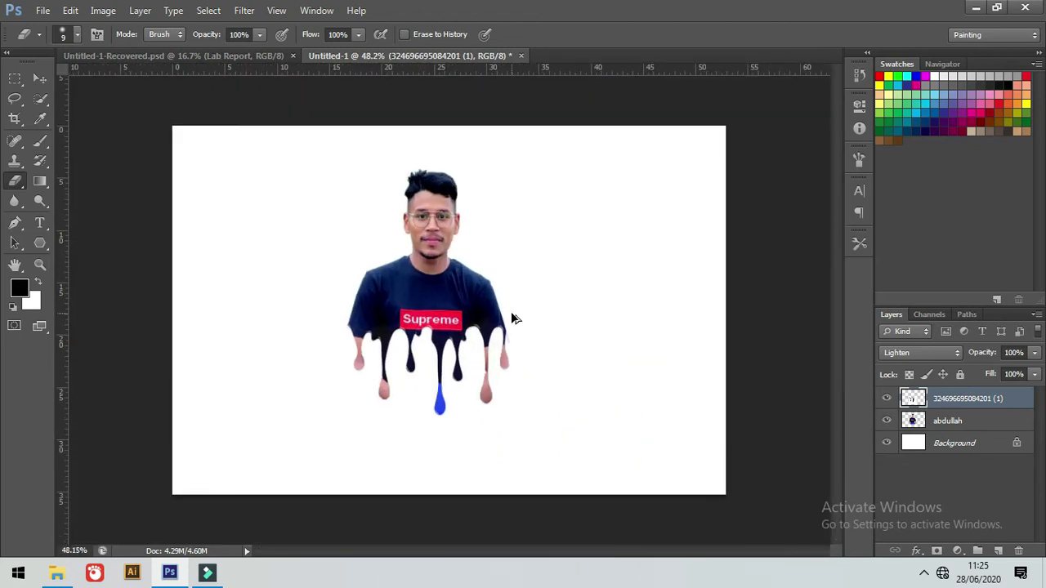
{"action": "left_click", "coordinate": [42, 10]}
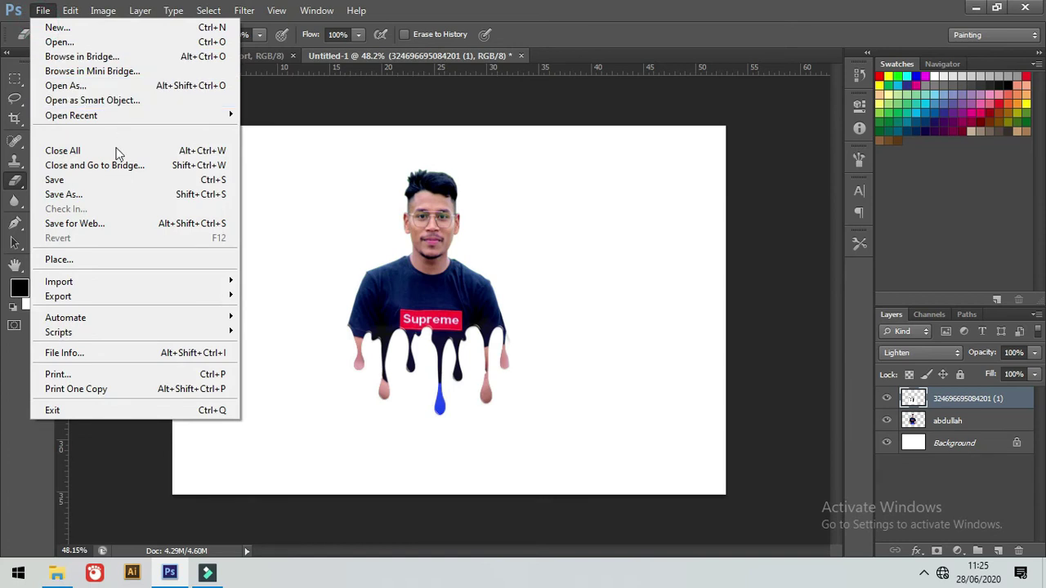
- Place and rasterize color-splash-effect-png-6, moving its layer beneath the person layer
{"action": "left_click", "coordinate": [96, 260]}
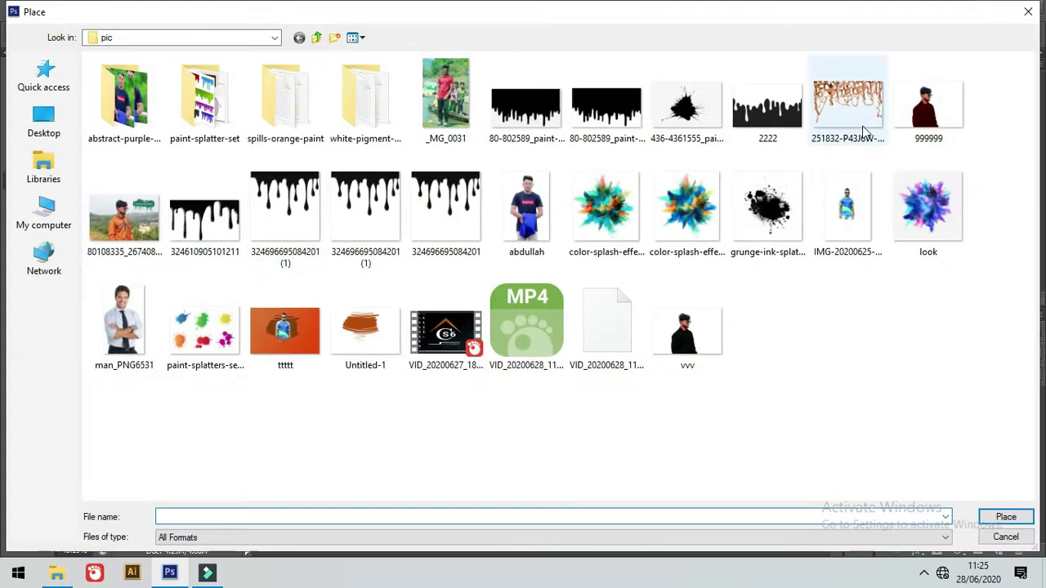
{"action": "left_click", "coordinate": [686, 206]}
{"action": "left_click", "coordinate": [993, 524]}
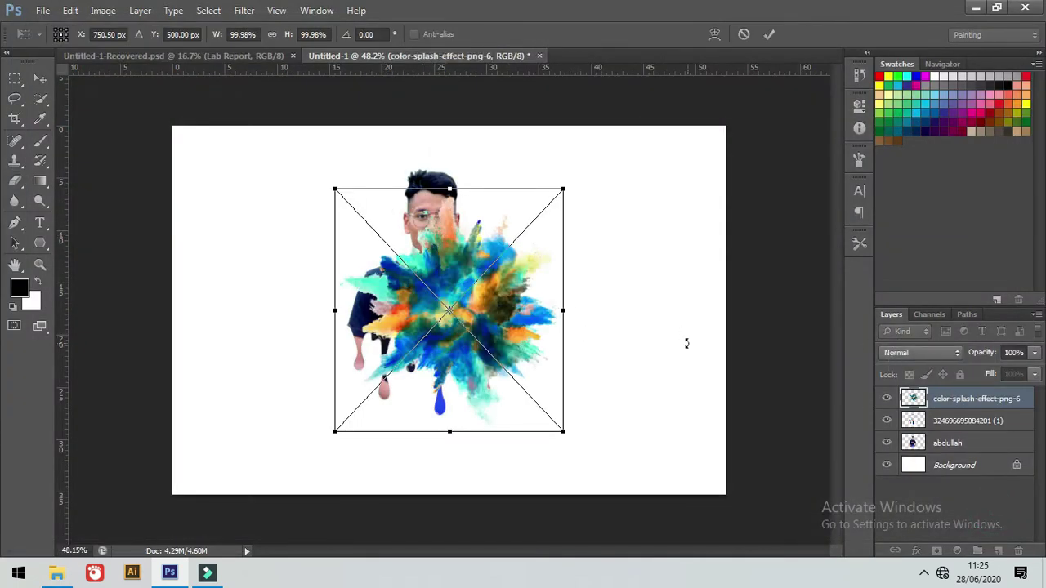
{"action": "key", "text": "Return"}
{"action": "right_click", "coordinate": [959, 401]}
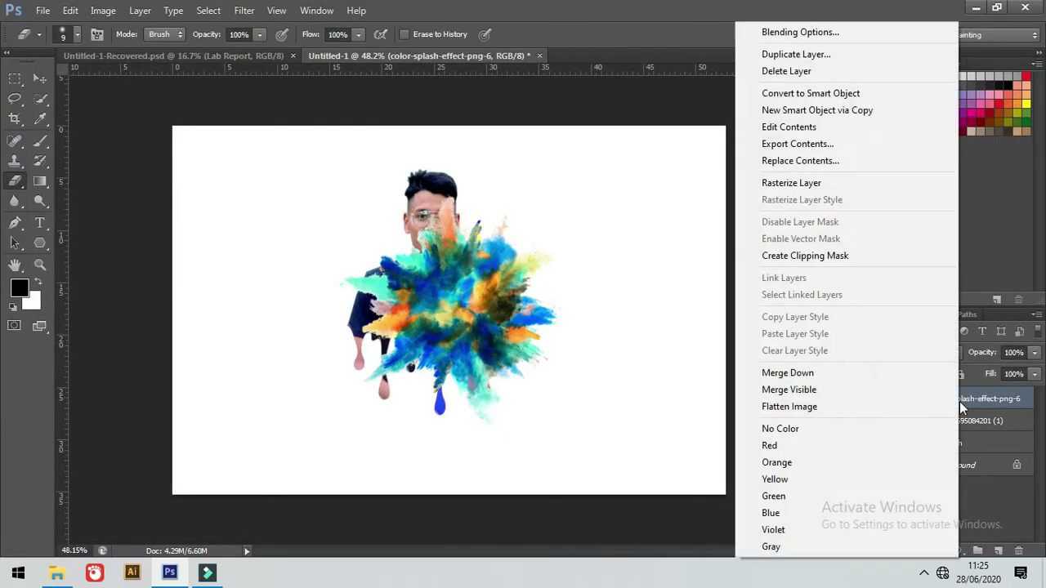
{"action": "left_click", "coordinate": [813, 183]}
{"action": "left_click_drag", "start_coordinate": [971, 403], "coordinate": [903, 452]}
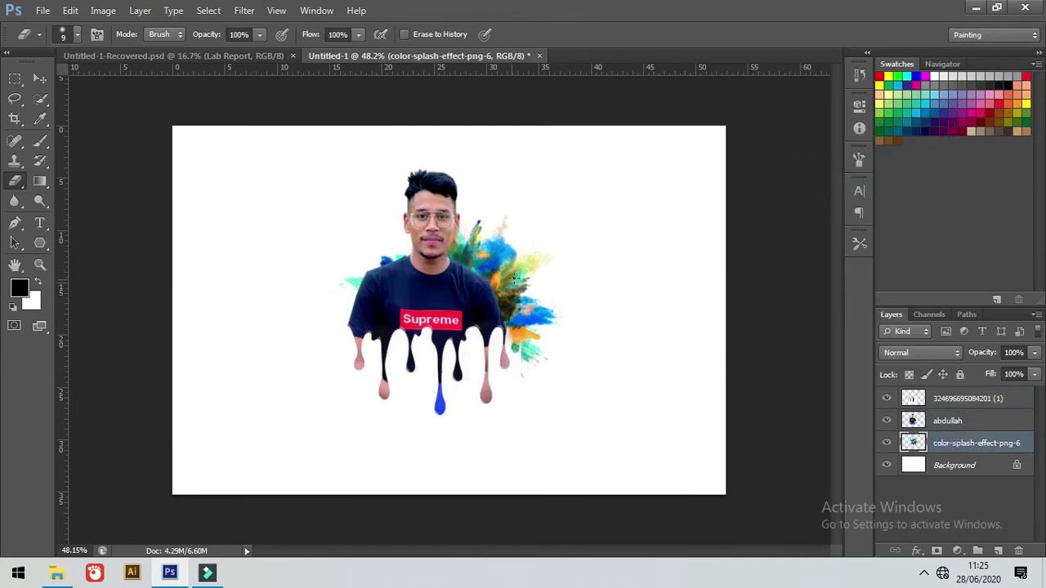
- Move the splash behind the man's head and scale it to about 68% by 71%
{"action": "left_click", "coordinate": [40, 79]}
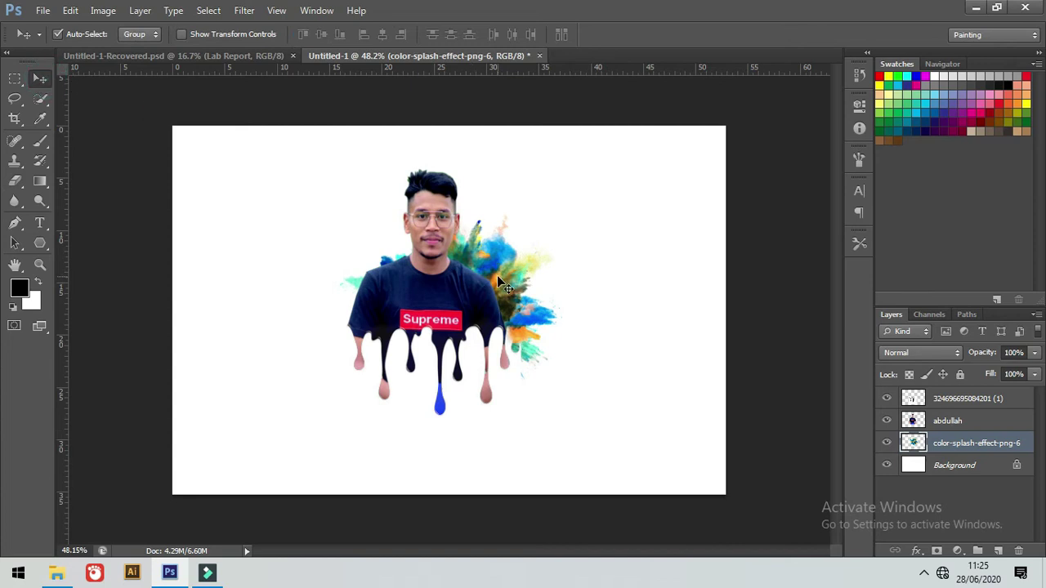
{"action": "left_click_drag", "start_coordinate": [497, 276], "coordinate": [458, 203]}
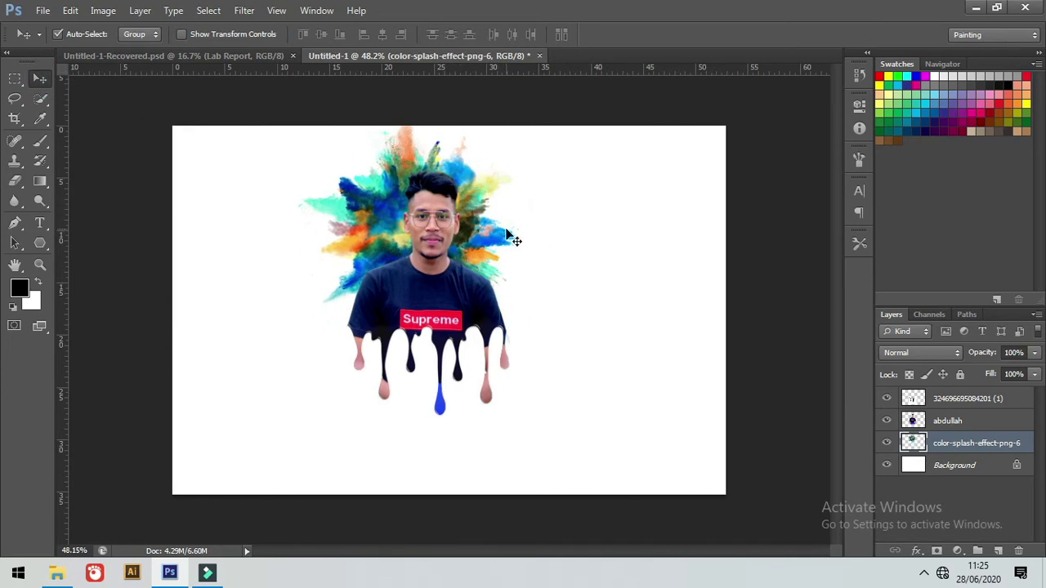
{"action": "key", "text": "ctrl+t"}
{"action": "mouse_move", "coordinate": [290, 118]}
{"action": "left_mouse_down"}
{"action": "mouse_move", "coordinate": [357, 192]}
{"action": "mouse_move", "coordinate": [373, 179]}
{"action": "left_mouse_up"}
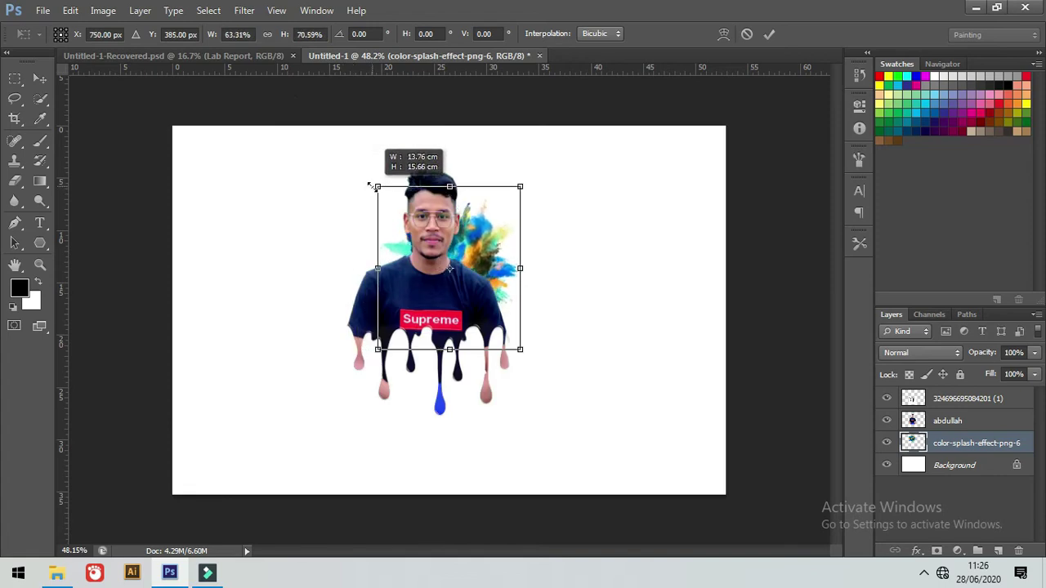
{"action": "mouse_move", "coordinate": [495, 246]}
{"action": "left_mouse_down"}
{"action": "mouse_move", "coordinate": [468, 204]}
{"action": "mouse_move", "coordinate": [503, 217]}
{"action": "left_mouse_up"}
{"action": "left_click_drag", "start_coordinate": [355, 218], "coordinate": [348, 217]}
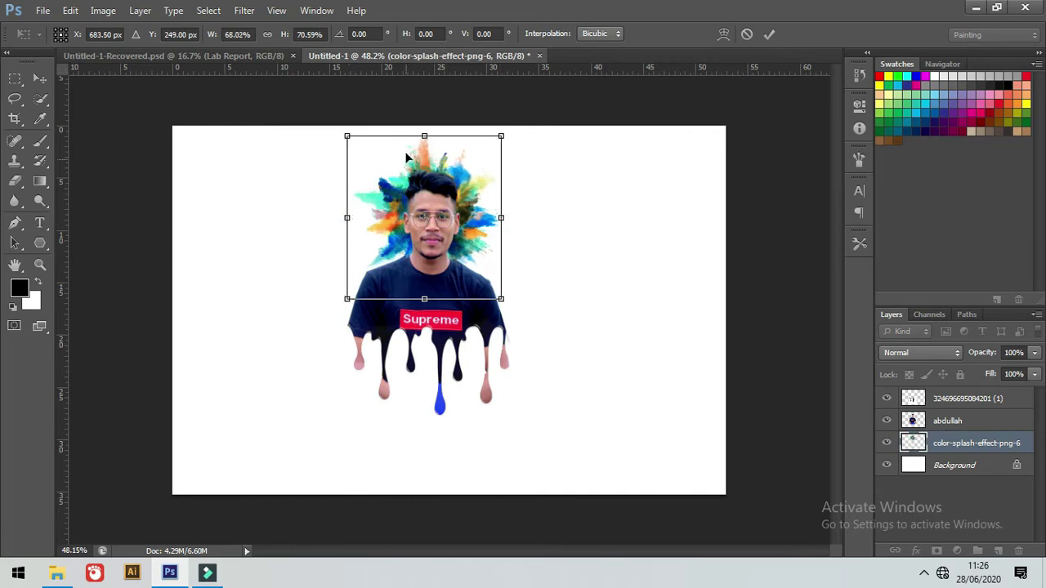
{"action": "left_click_drag", "start_coordinate": [424, 139], "coordinate": [424, 137]}
{"action": "key", "text": "Return"}
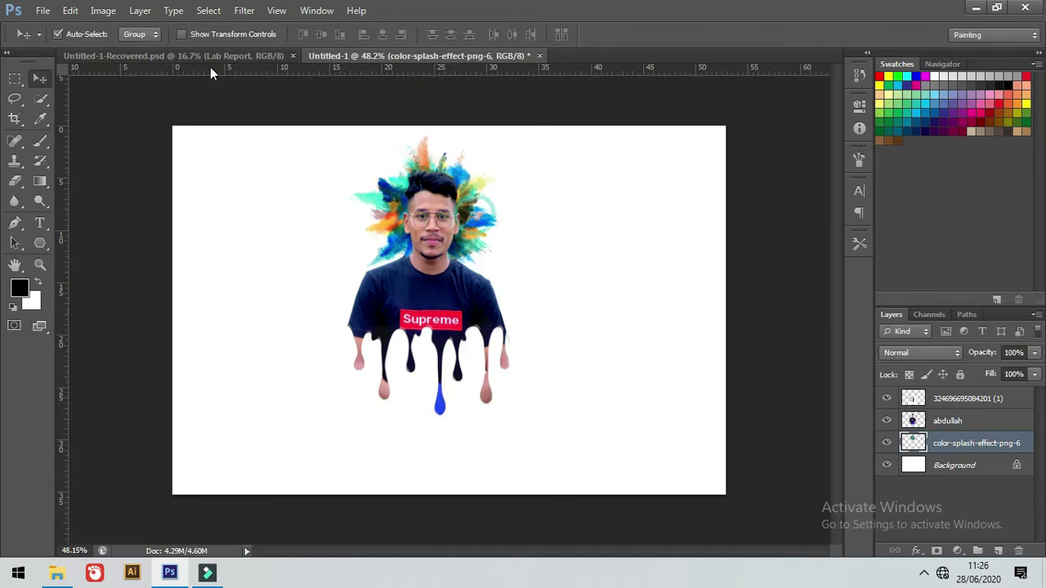
{"action": "left_click", "coordinate": [96, 11]}
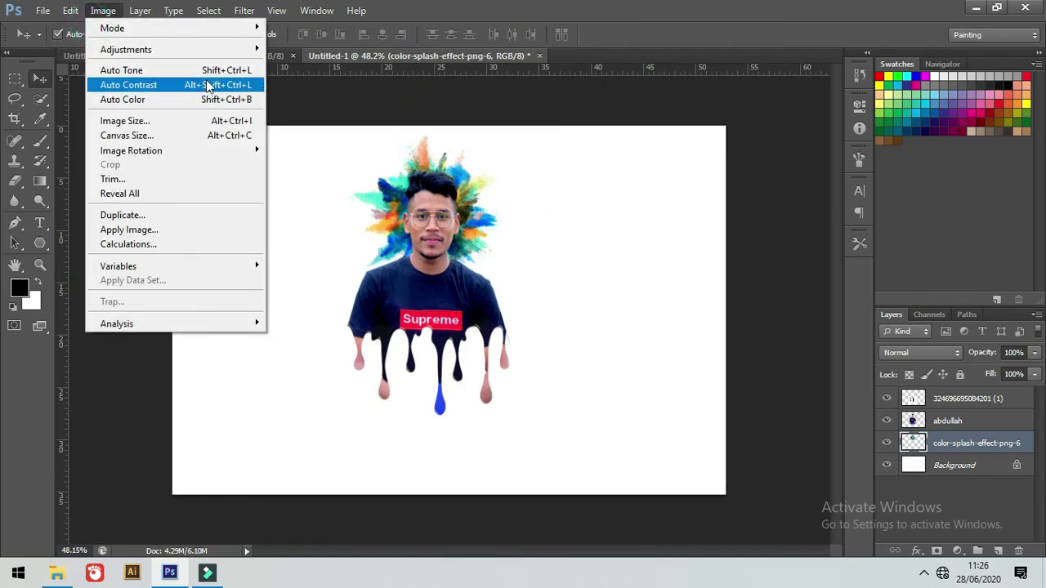
- Darken the colour splash to near-black with Hue/Saturation: hue -18, saturation -91, lightness about -92
{"action": "mouse_move", "coordinate": [125, 49]}
{"action": "left_click", "coordinate": [298, 128]}
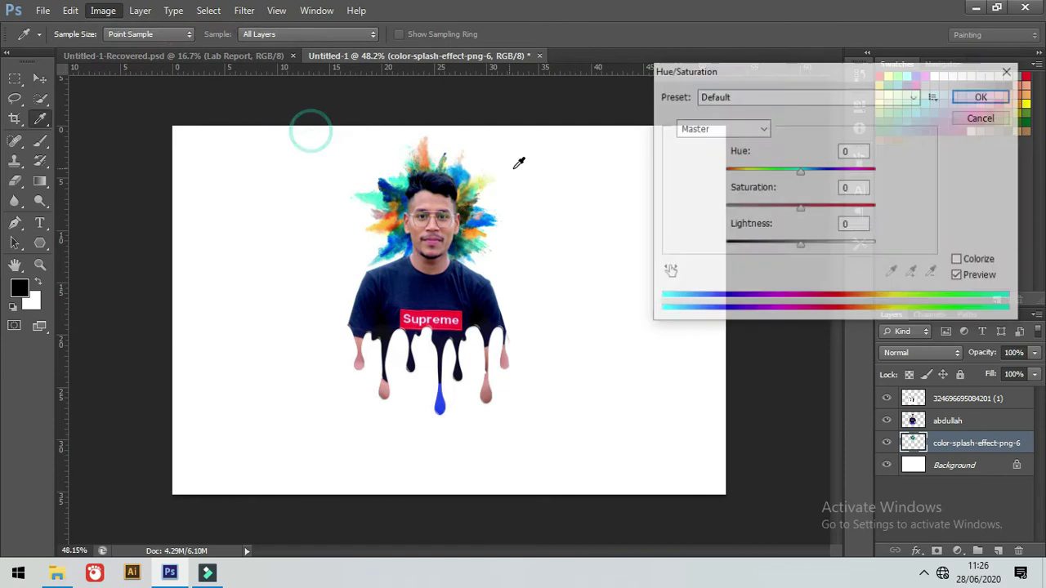
{"action": "left_click_drag", "start_coordinate": [800, 207], "coordinate": [741, 206]}
{"action": "left_click_drag", "start_coordinate": [804, 245], "coordinate": [739, 257]}
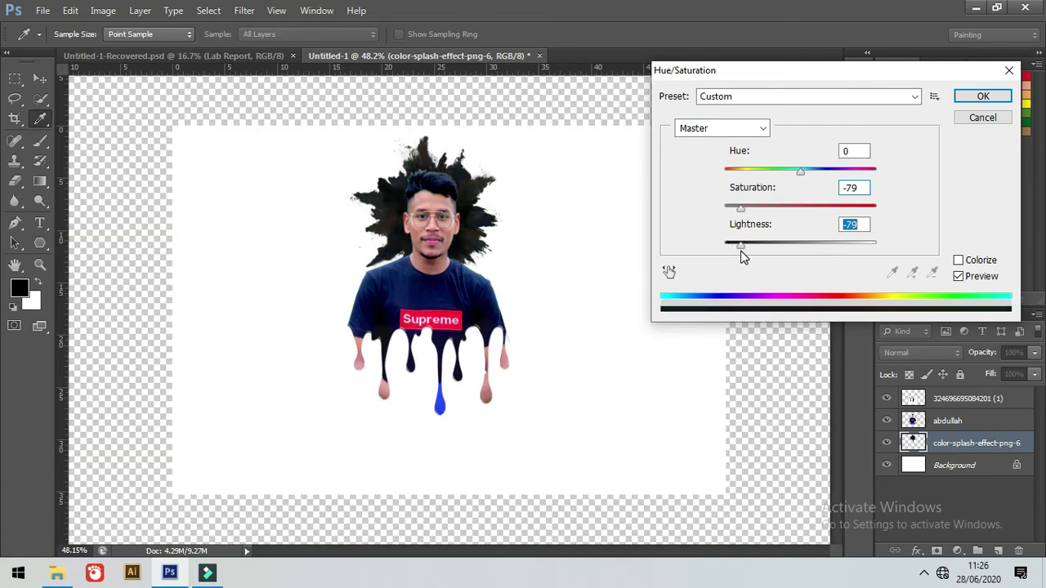
{"action": "mouse_move", "coordinate": [740, 257]}
{"action": "left_mouse_down"}
{"action": "mouse_move", "coordinate": [752, 253]}
{"action": "mouse_move", "coordinate": [733, 256]}
{"action": "mouse_move", "coordinate": [743, 262]}
{"action": "left_mouse_up"}
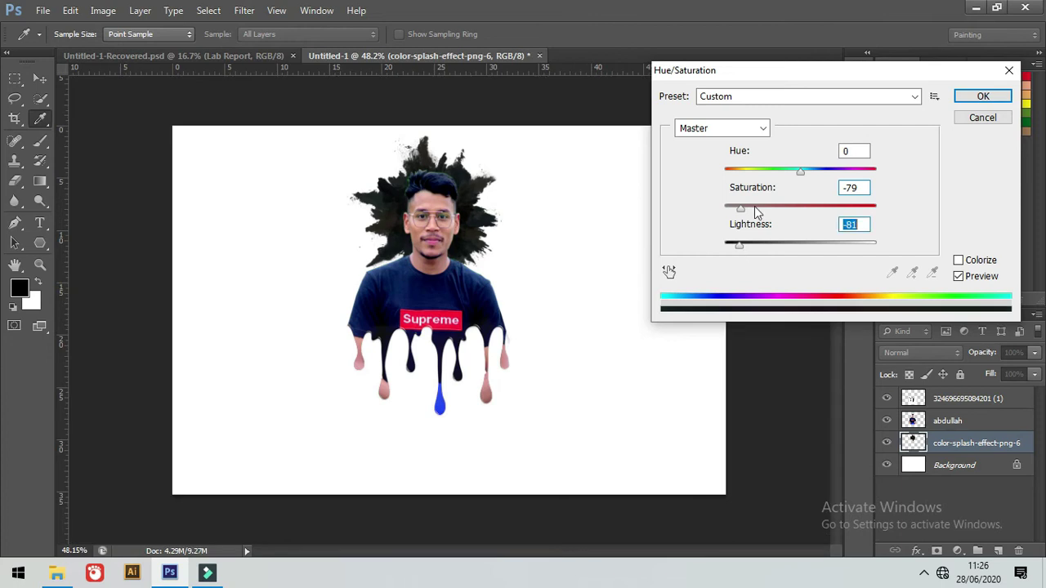
{"action": "mouse_move", "coordinate": [739, 209]}
{"action": "left_mouse_down"}
{"action": "mouse_move", "coordinate": [754, 211]}
{"action": "mouse_move", "coordinate": [722, 217]}
{"action": "left_mouse_up"}
{"action": "left_click_drag", "start_coordinate": [722, 221], "coordinate": [733, 219]}
{"action": "left_click_drag", "start_coordinate": [800, 170], "coordinate": [786, 171]}
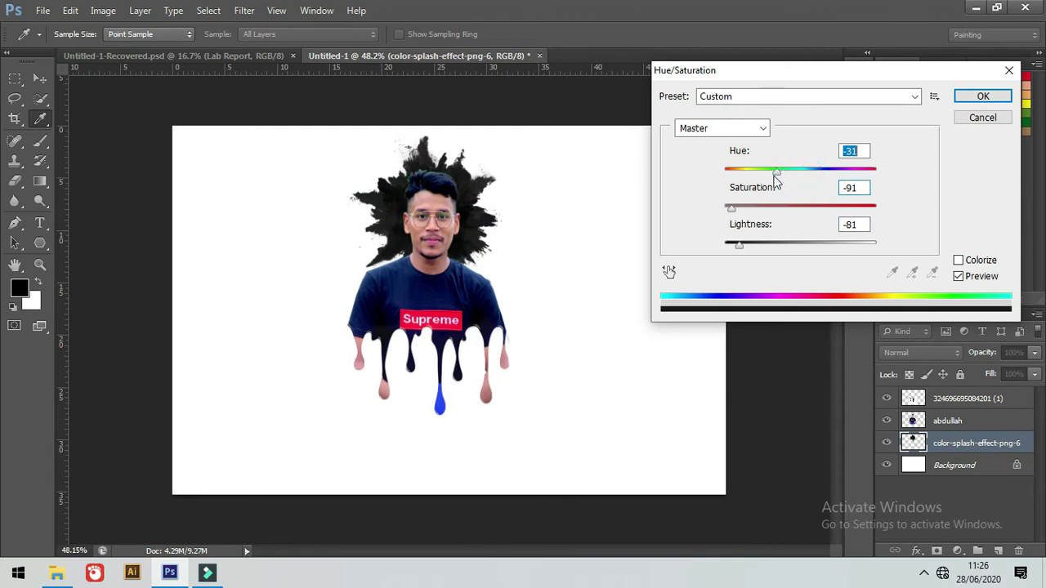
{"action": "left_click_drag", "start_coordinate": [738, 245], "coordinate": [741, 245]}
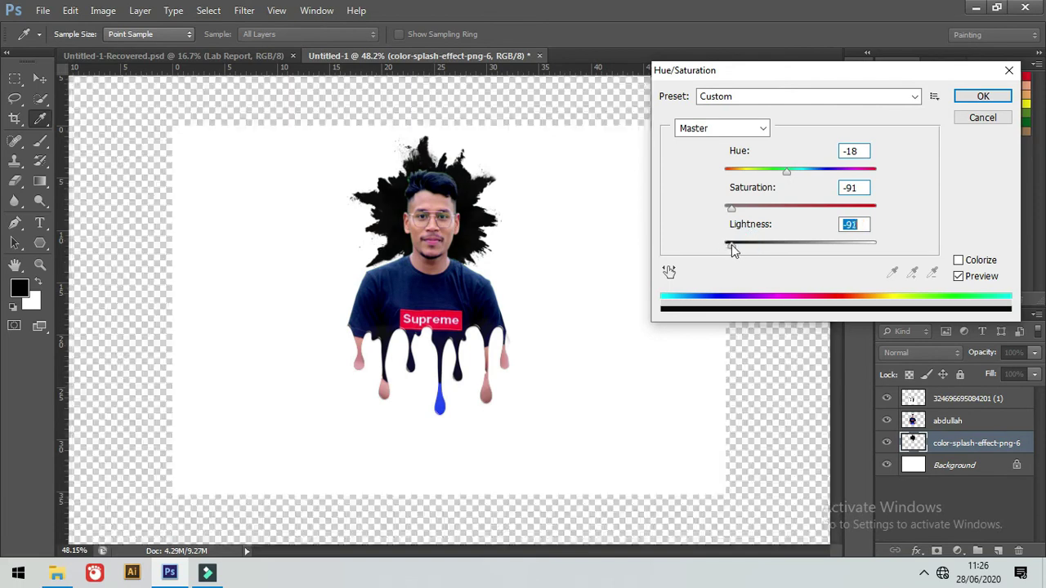
{"action": "left_click_drag", "start_coordinate": [734, 247], "coordinate": [730, 249]}
{"action": "left_click", "coordinate": [983, 96]}
{"action": "key", "text": "v"}
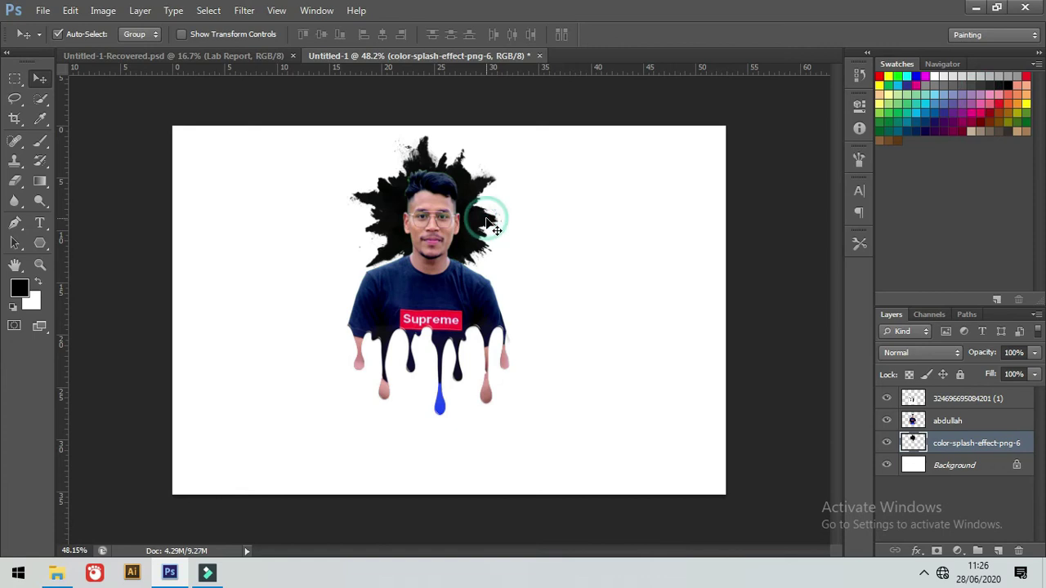
- Free-transform the dark splash, stretching and moving it up to surround the man's head
{"action": "key", "text": "ctrl+t"}
{"action": "left_click_drag", "start_coordinate": [501, 218], "coordinate": [519, 218]}
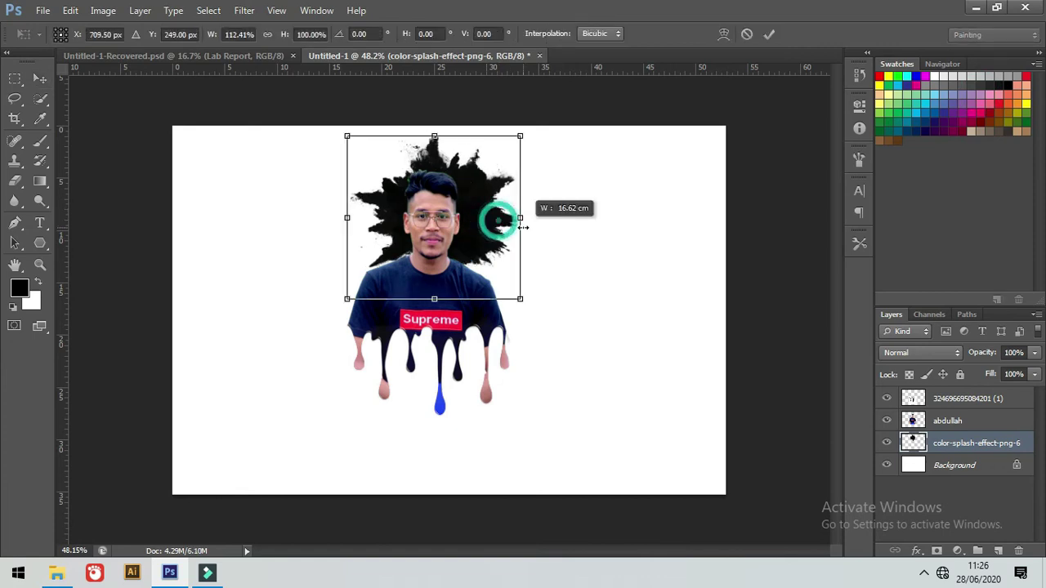
{"action": "left_click_drag", "start_coordinate": [342, 223], "coordinate": [335, 215]}
{"action": "mouse_move", "coordinate": [434, 136]}
{"action": "left_mouse_down"}
{"action": "mouse_move", "coordinate": [429, 121]}
{"action": "mouse_move", "coordinate": [428, 133]}
{"action": "left_mouse_up"}
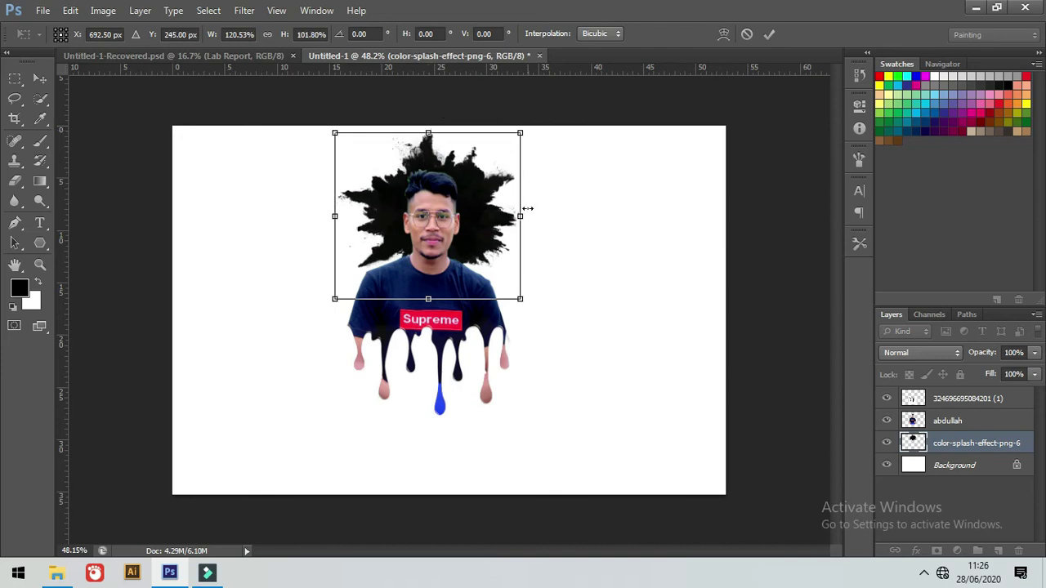
{"action": "left_click_drag", "start_coordinate": [518, 215], "coordinate": [501, 215]}
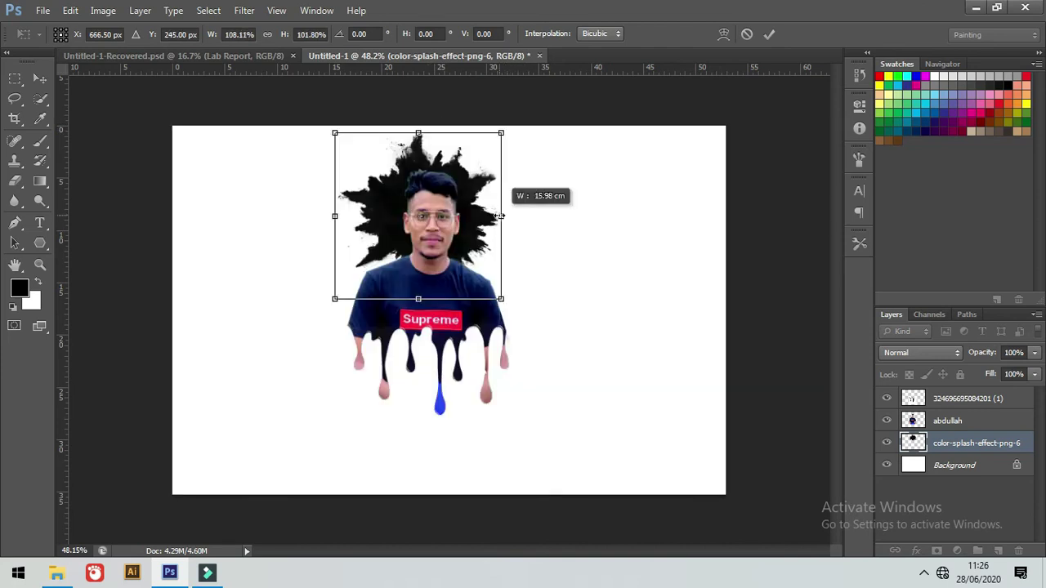
{"action": "left_click_drag", "start_coordinate": [336, 218], "coordinate": [352, 218]}
{"action": "left_click_drag", "start_coordinate": [426, 131], "coordinate": [425, 140]}
{"action": "left_click_drag", "start_coordinate": [471, 170], "coordinate": [470, 154]}
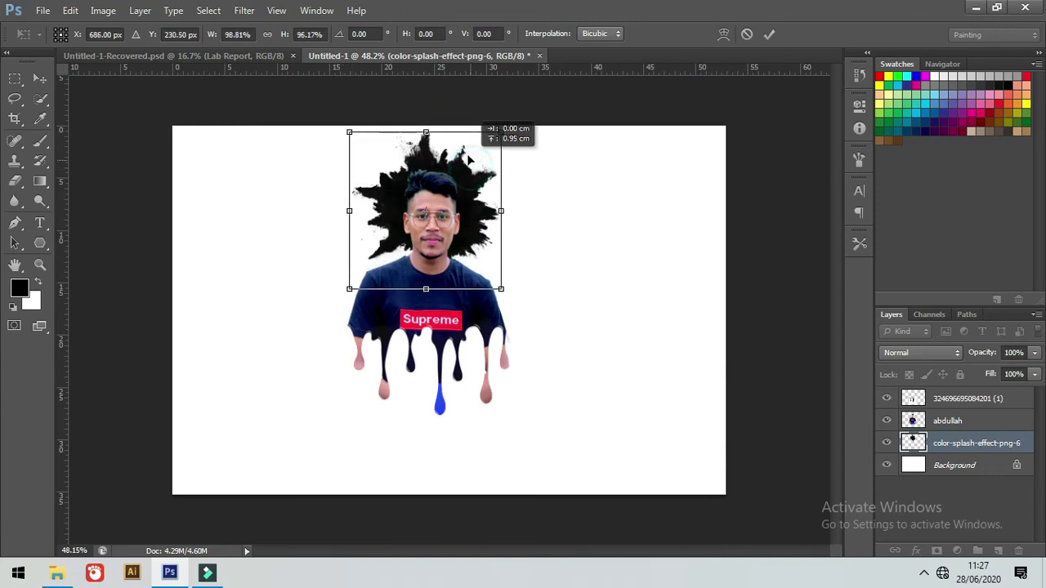
- Commit the splash resize, nudge it down, and try Lighten and Darken blend modes
{"action": "key", "text": "Return"}
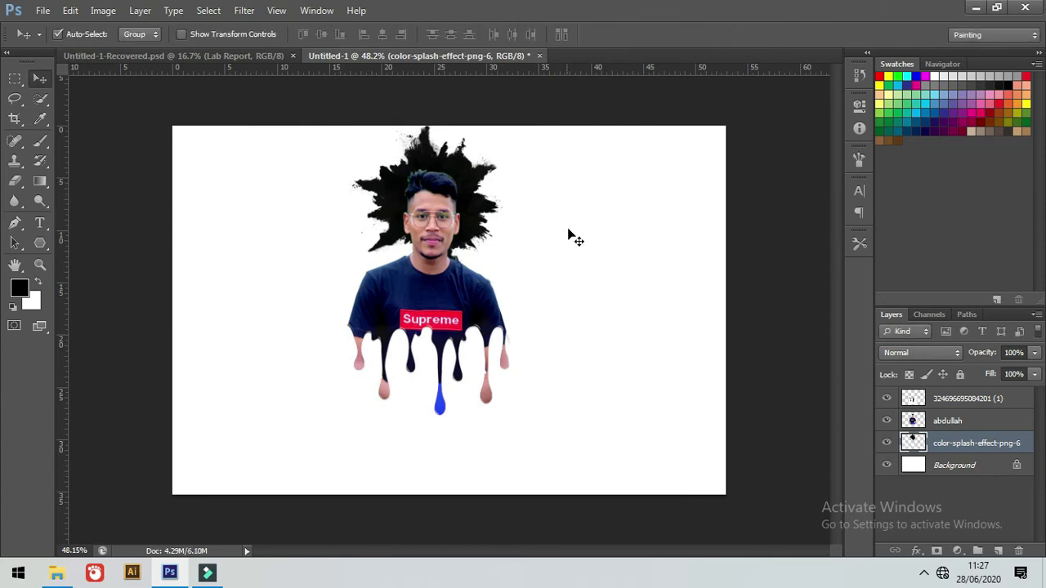
{"action": "left_click_drag", "start_coordinate": [477, 212], "coordinate": [477, 223]}
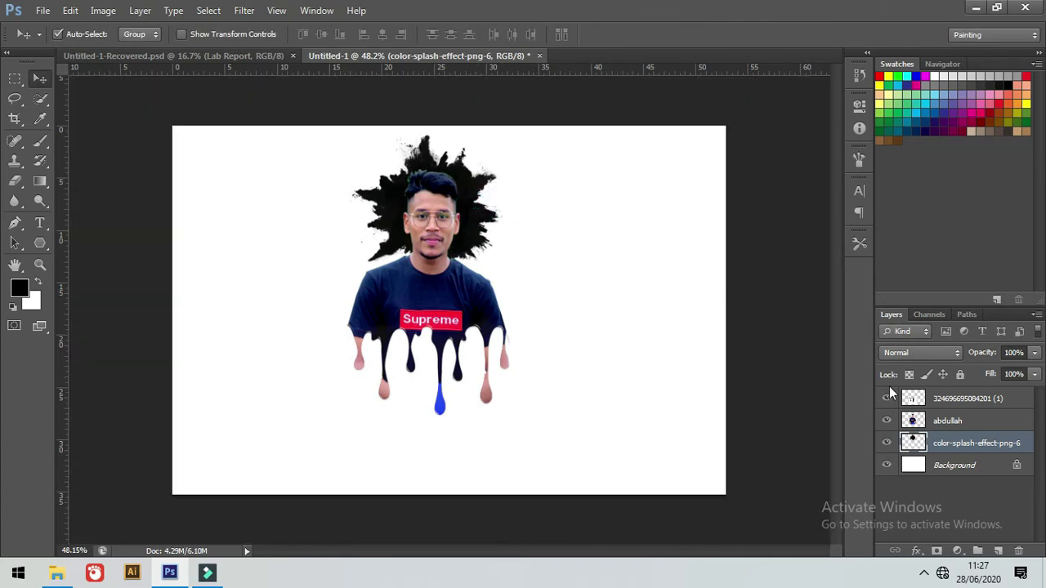
{"action": "left_click", "coordinate": [917, 352]}
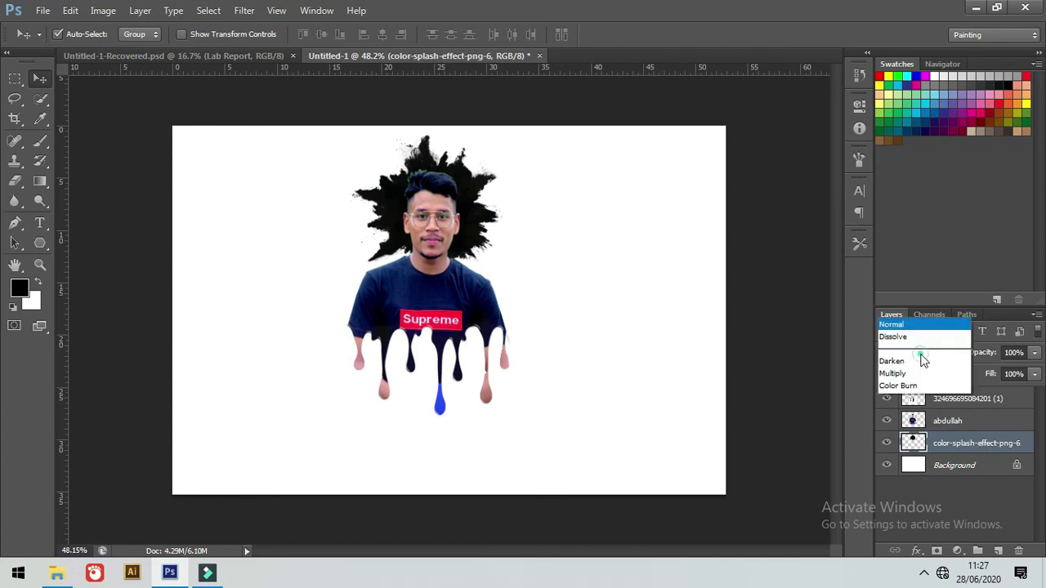
{"action": "left_click", "coordinate": [914, 118]}
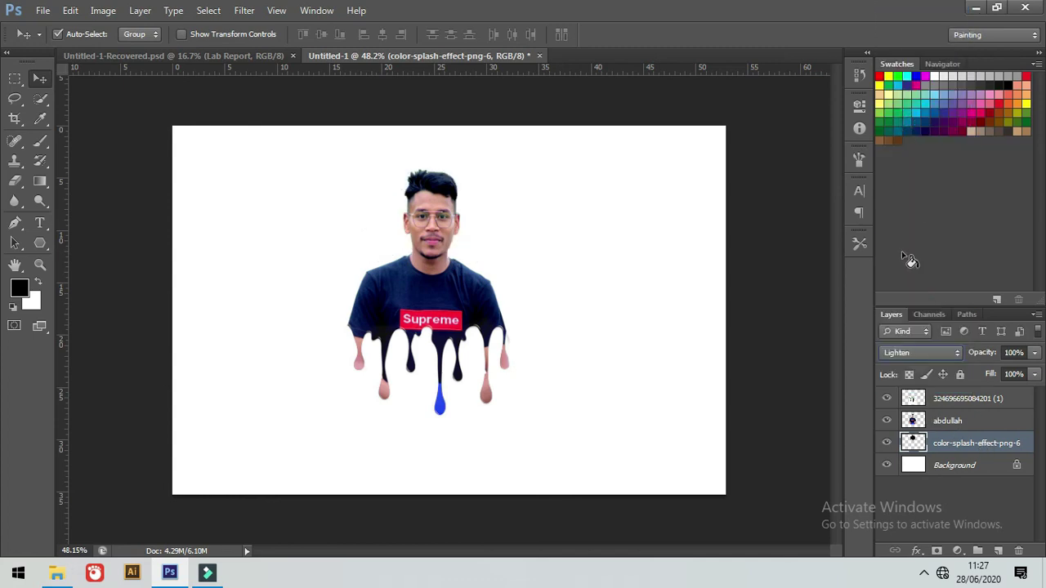
{"action": "left_click", "coordinate": [920, 352]}
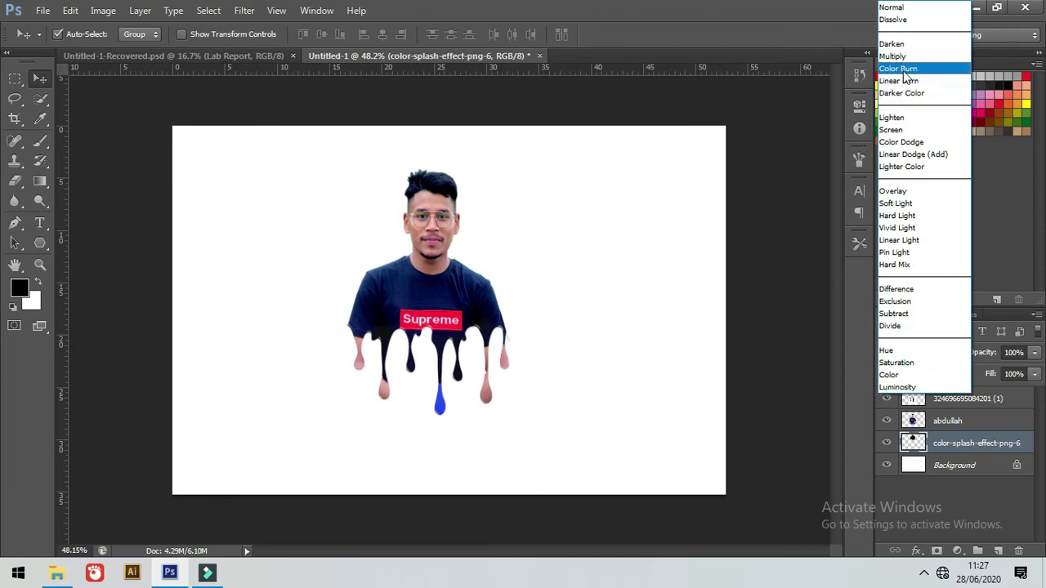
{"action": "left_click", "coordinate": [902, 47]}
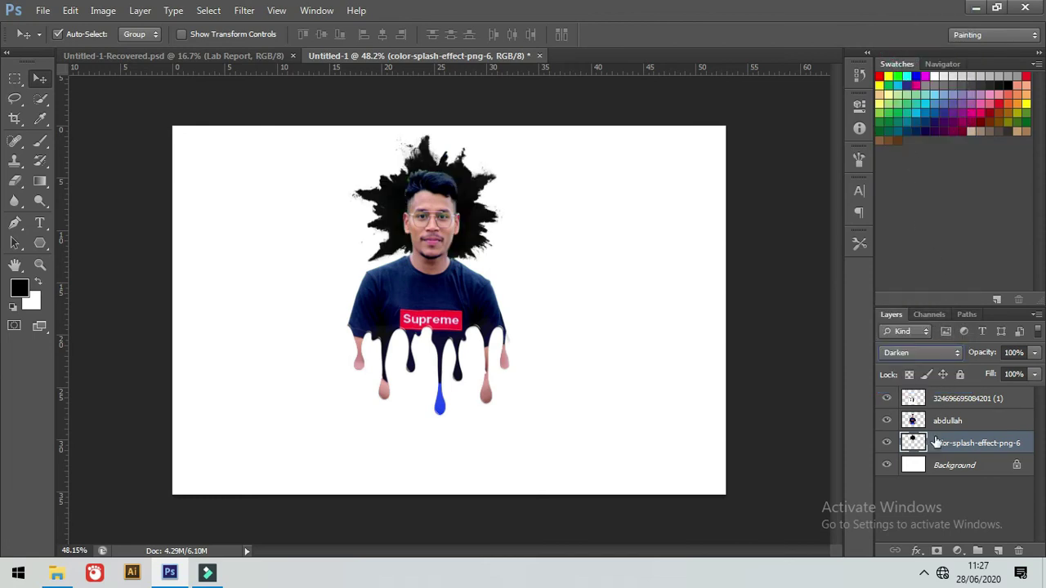
- Try Vivid Light and Soft Light, then set the splash layer to Pin Light
{"action": "left_click", "coordinate": [914, 352]}
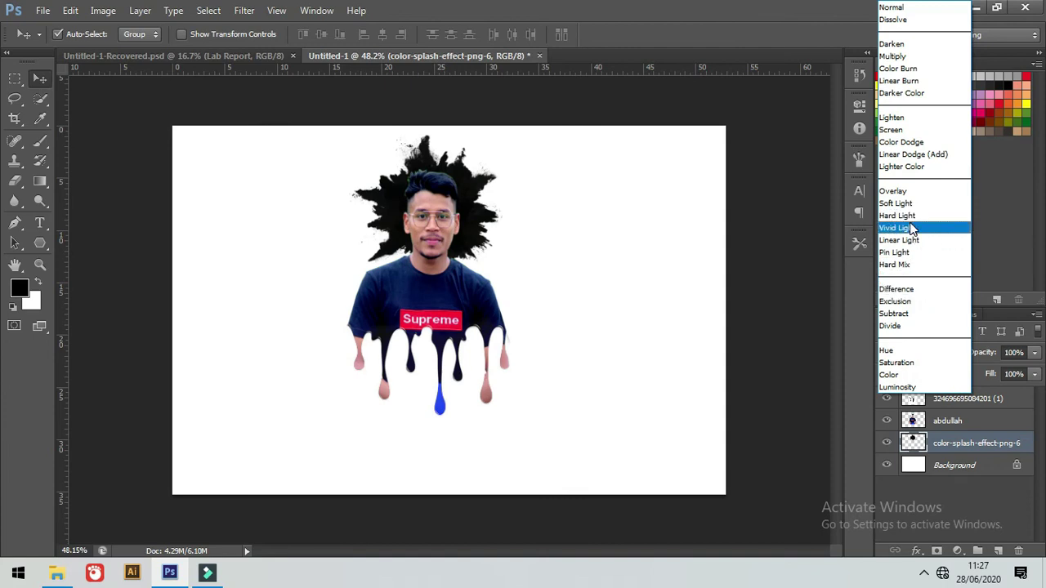
{"action": "left_click", "coordinate": [909, 228]}
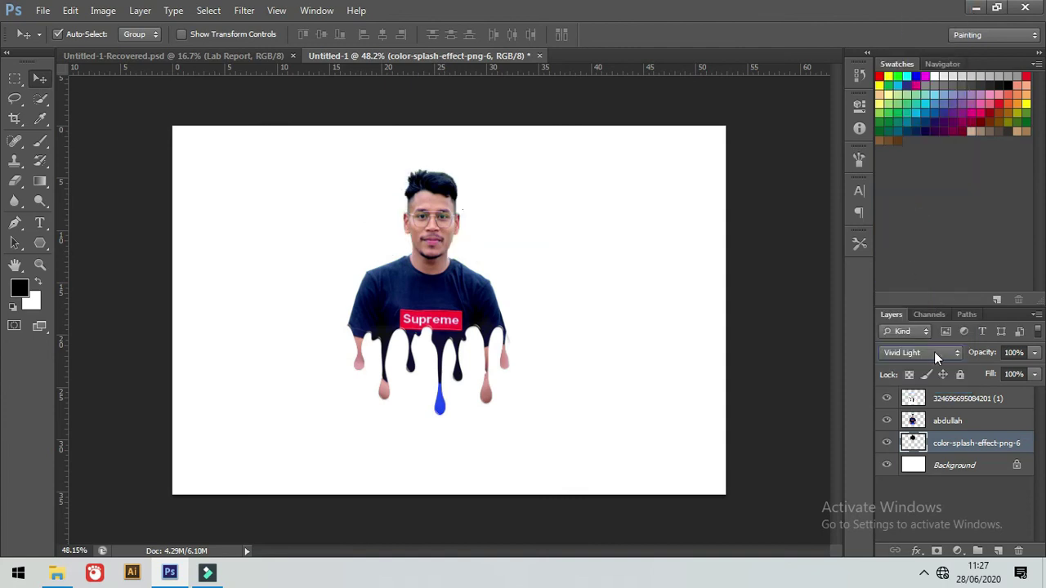
{"action": "left_click", "coordinate": [936, 351]}
{"action": "left_click", "coordinate": [910, 211]}
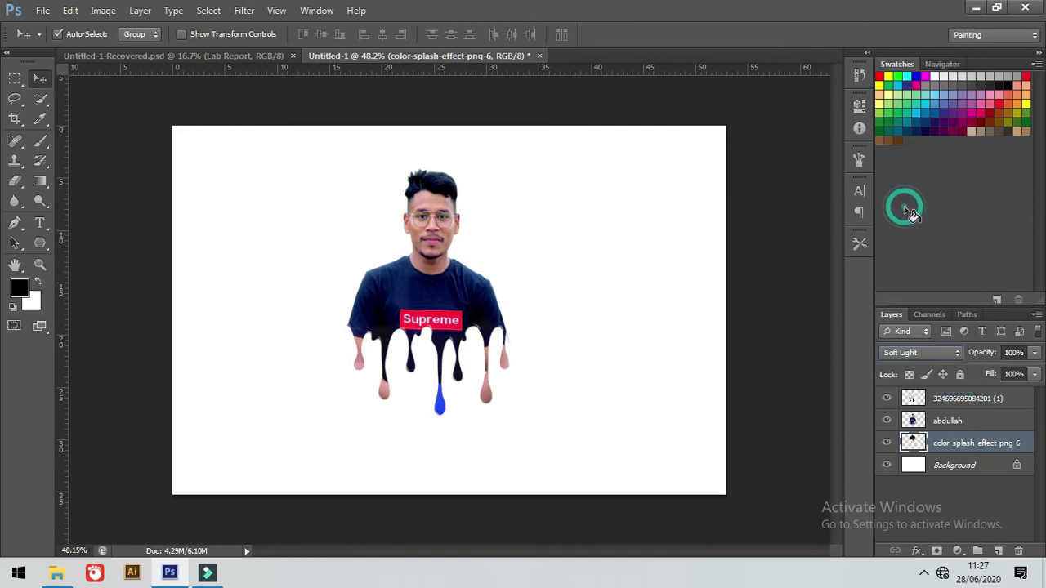
{"action": "left_click", "coordinate": [935, 352]}
{"action": "left_click", "coordinate": [915, 254]}
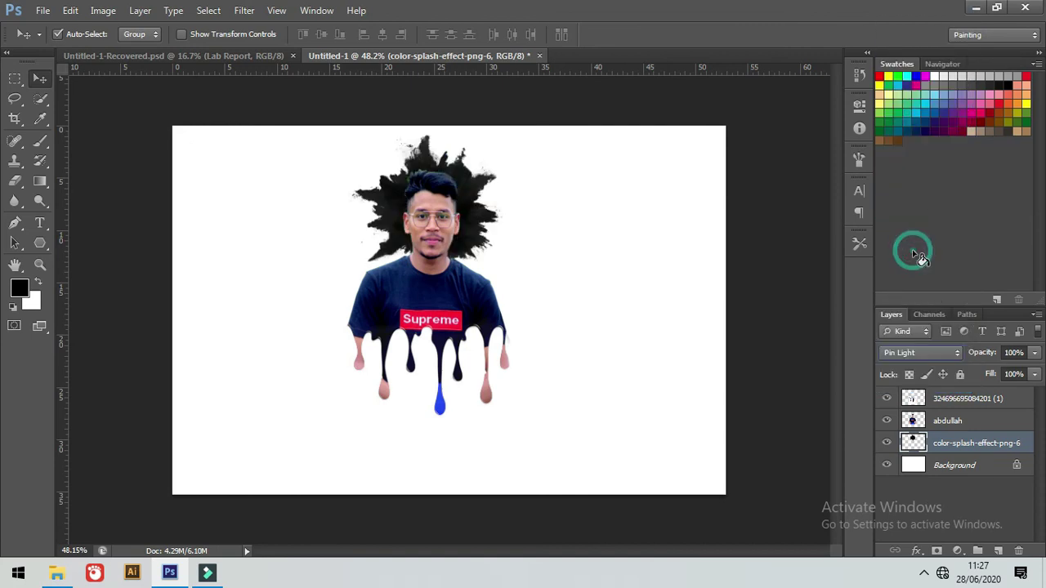
- Set the splash layer to 78% fill and about 86% opacity to soften it to grey
{"action": "left_click", "coordinate": [1035, 352]}
{"action": "left_click", "coordinate": [1011, 370]}
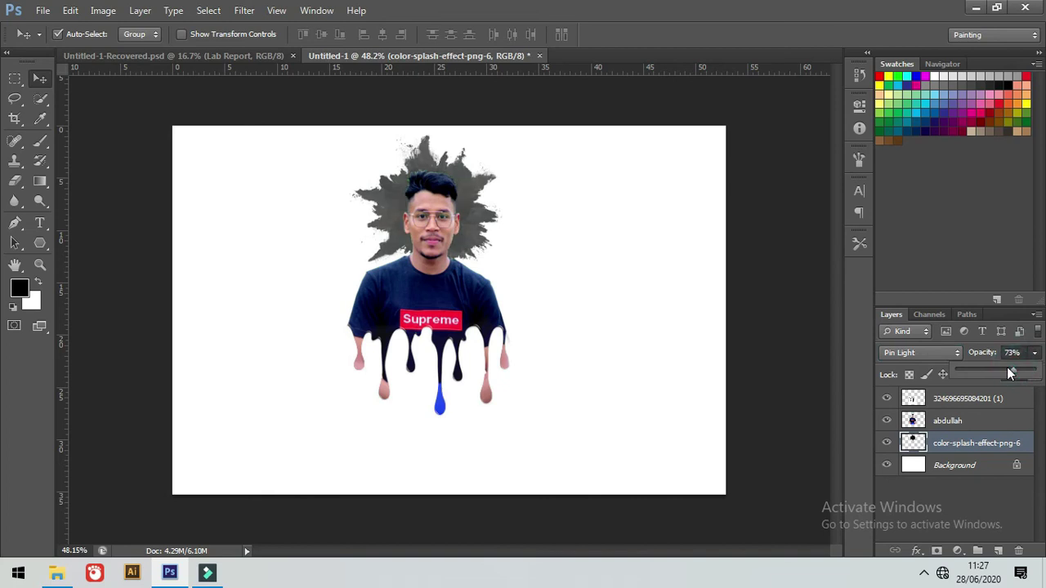
{"action": "left_click_drag", "start_coordinate": [1013, 374], "coordinate": [1043, 373]}
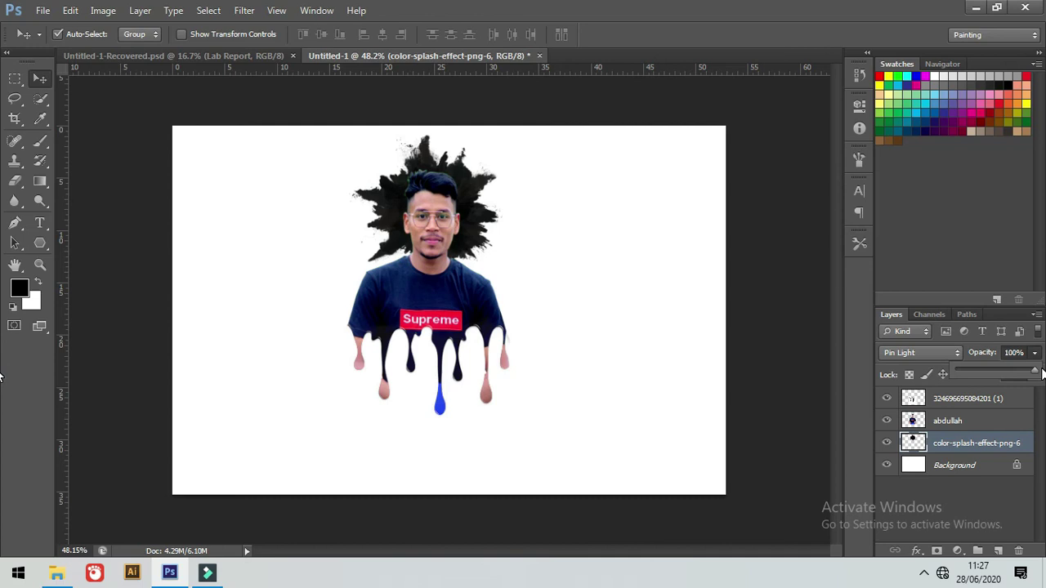
{"action": "left_click", "coordinate": [1035, 374]}
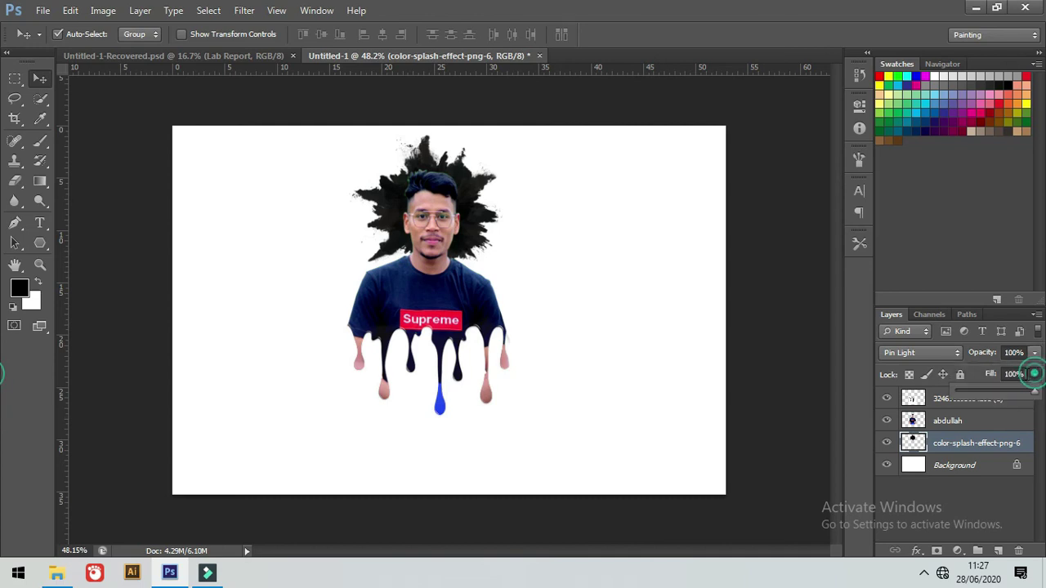
{"action": "left_click", "coordinate": [1020, 395]}
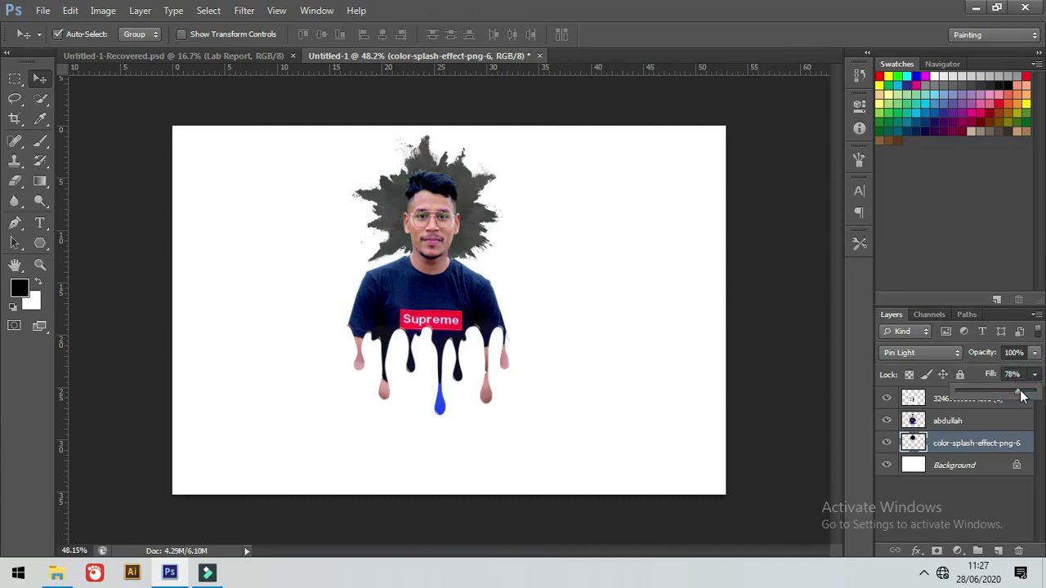
{"action": "left_click", "coordinate": [1035, 353]}
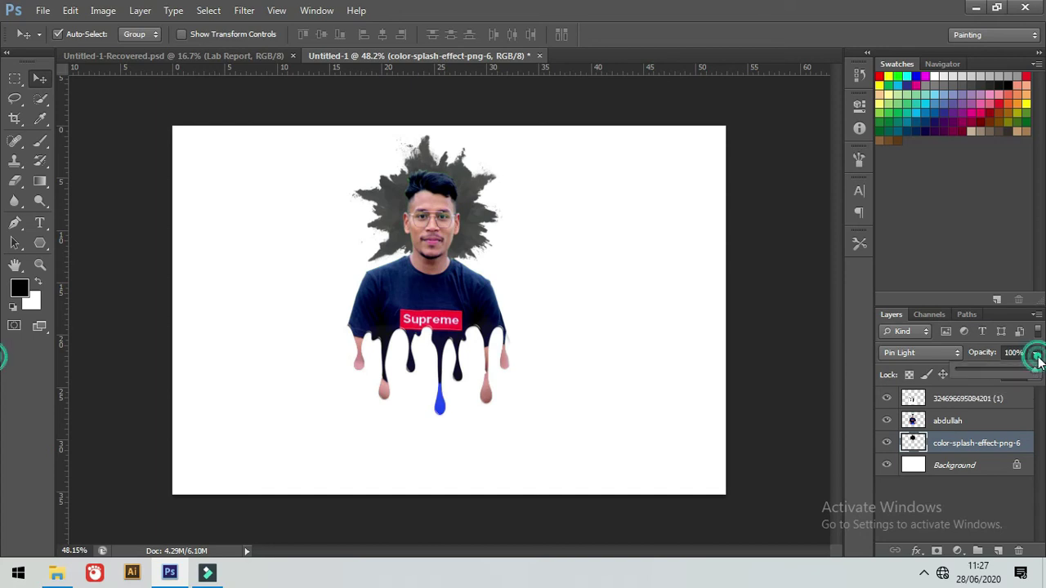
{"action": "left_click_drag", "start_coordinate": [1033, 371], "coordinate": [1027, 373]}
{"action": "left_click", "coordinate": [789, 345]}
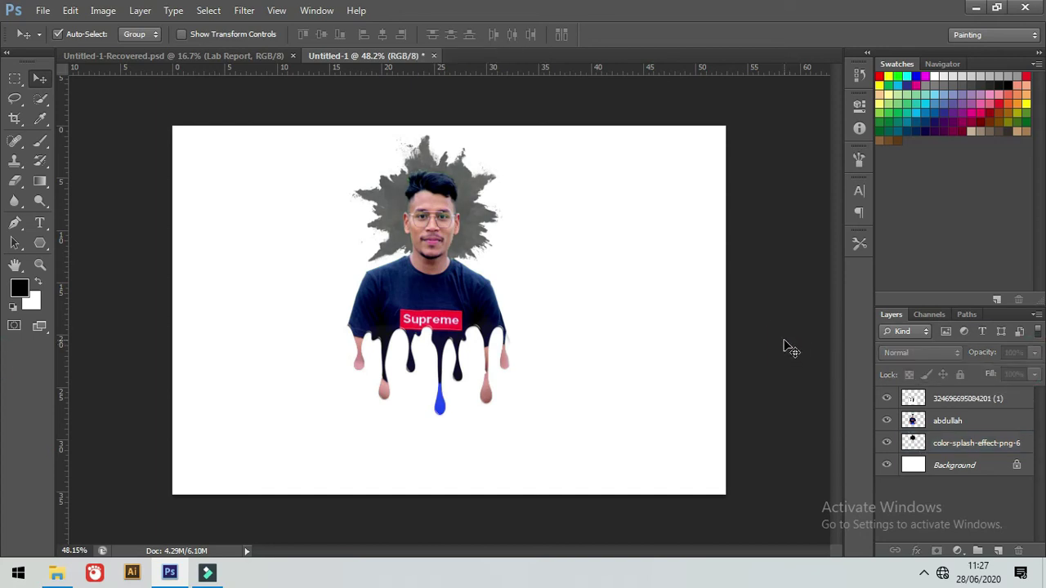
- Select all four layers and add a Gradient Fill layer
{"action": "left_click", "coordinate": [952, 466]}
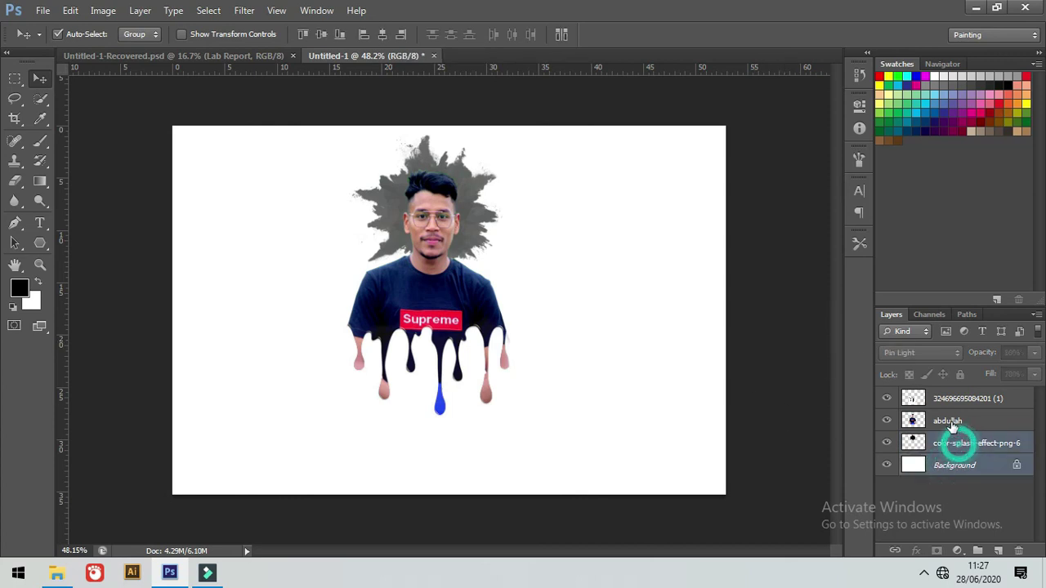
{"action": "left_click", "coordinate": [960, 399], "text": "shift"}
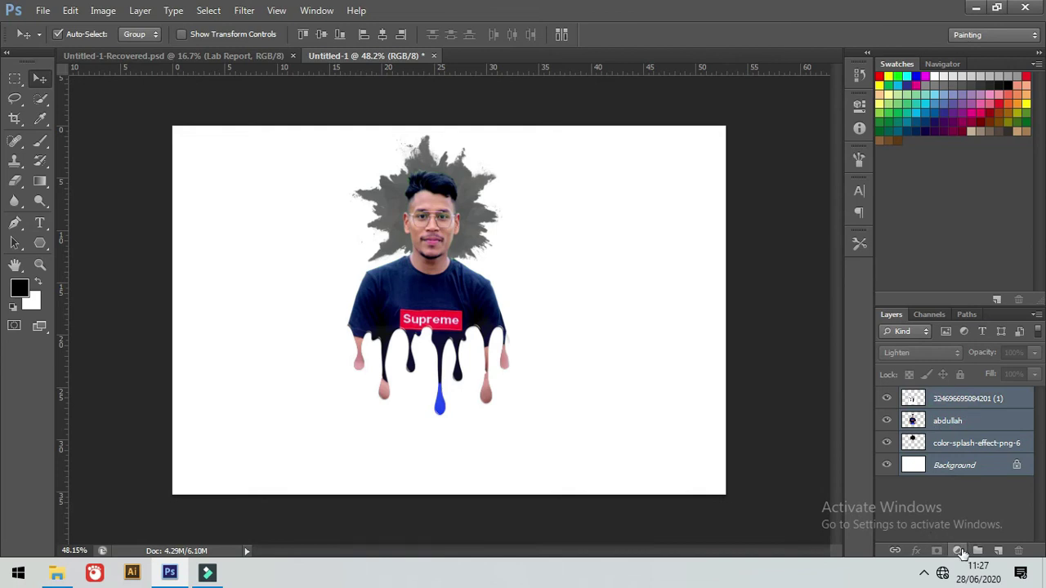
{"action": "left_click", "coordinate": [958, 551]}
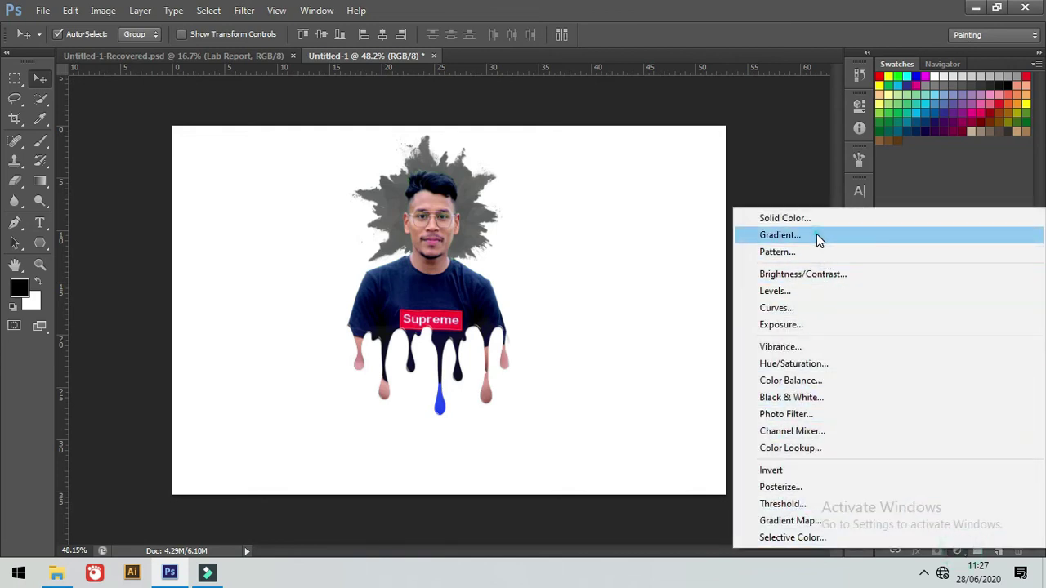
{"action": "left_click", "coordinate": [817, 234]}
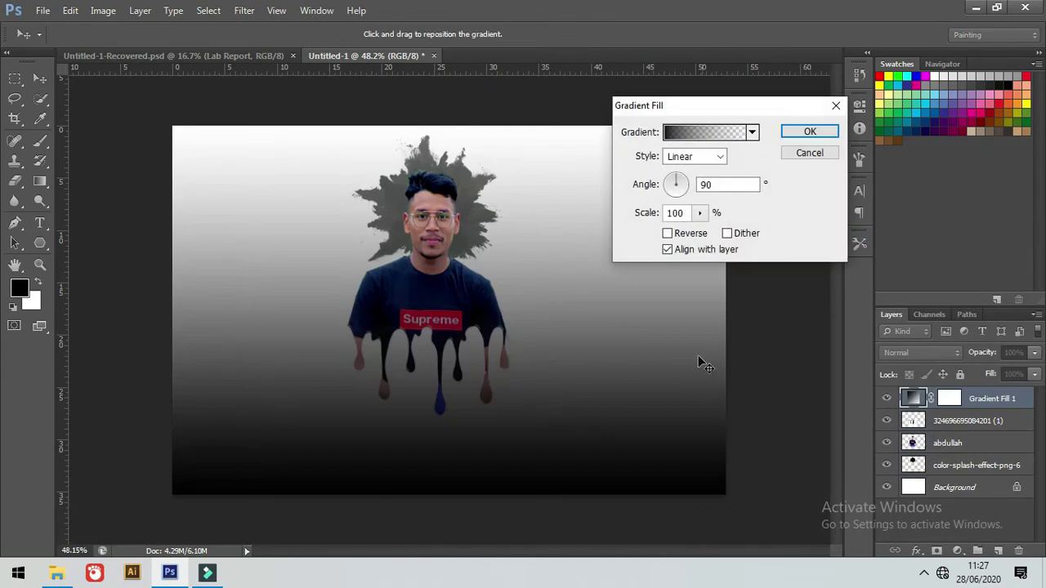
- Make the gradient fill radial and reversed, with scale increased to 120%
{"action": "left_click", "coordinate": [719, 158]}
{"action": "left_click", "coordinate": [694, 181]}
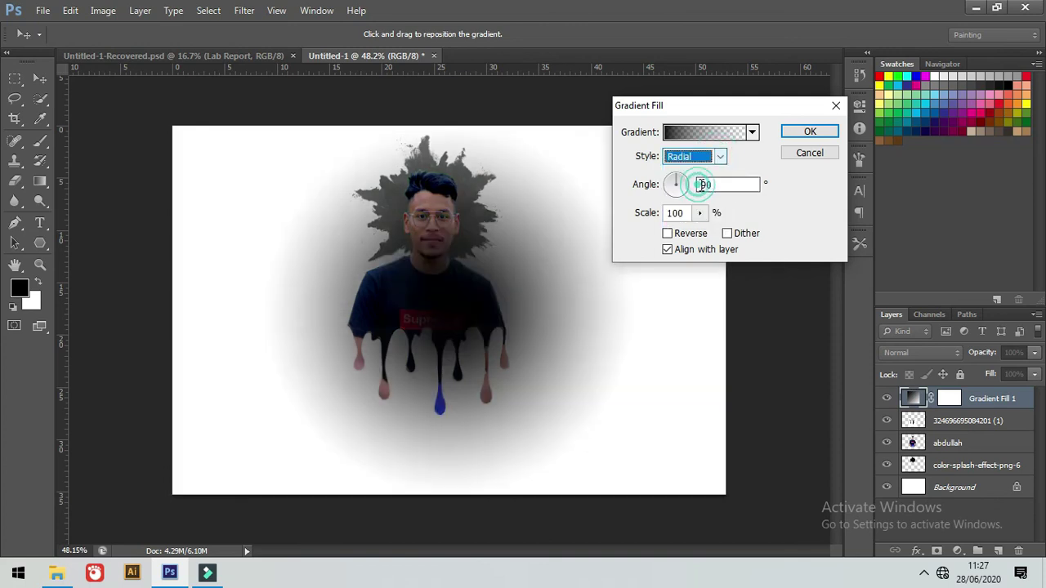
{"action": "left_click", "coordinate": [667, 233]}
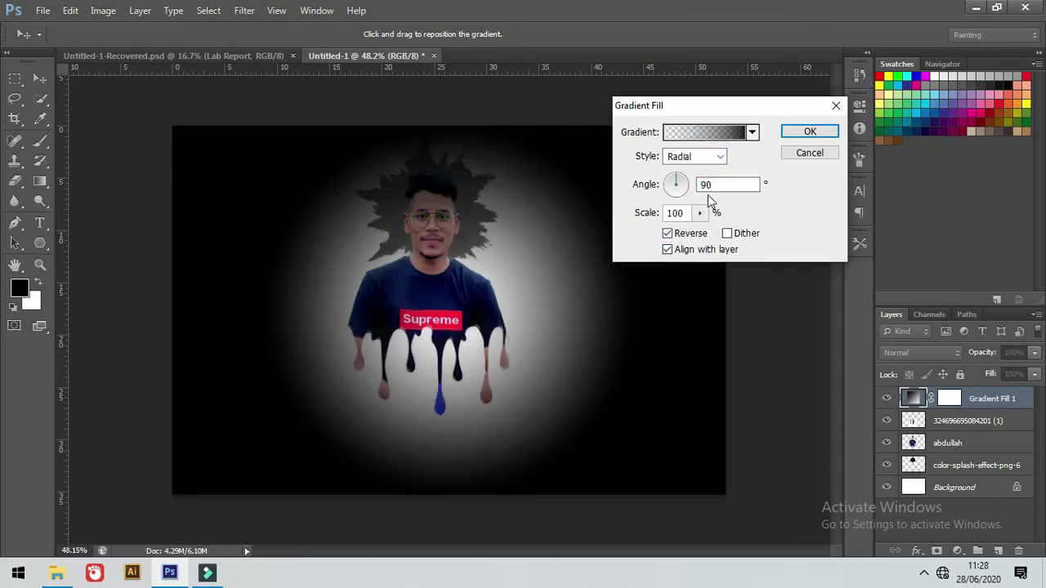
{"action": "left_click_drag", "start_coordinate": [677, 180], "coordinate": [688, 186]}
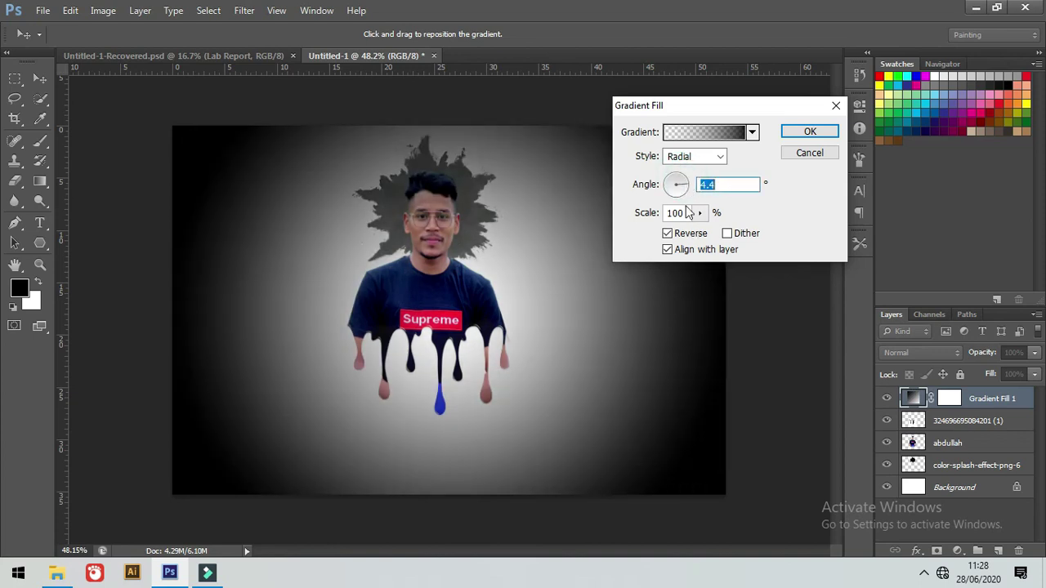
{"action": "left_click", "coordinate": [700, 212]}
{"action": "left_click_drag", "start_coordinate": [703, 233], "coordinate": [702, 237]}
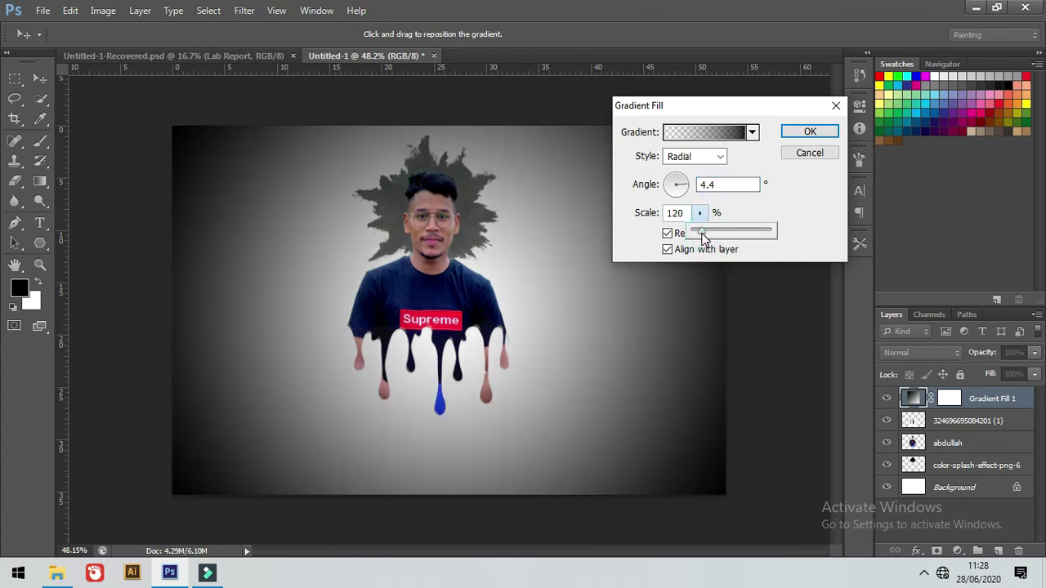
{"action": "left_click", "coordinate": [530, 308]}
- Set the gradient angle to -30.26°, nudge the vignette centre, and confirm the fill
{"action": "mouse_move", "coordinate": [523, 303]}
{"action": "left_mouse_down"}
{"action": "mouse_move", "coordinate": [488, 301]}
{"action": "mouse_move", "coordinate": [527, 279]}
{"action": "mouse_move", "coordinate": [509, 306]}
{"action": "mouse_move", "coordinate": [502, 283]}
{"action": "mouse_move", "coordinate": [586, 265]}
{"action": "left_mouse_up"}
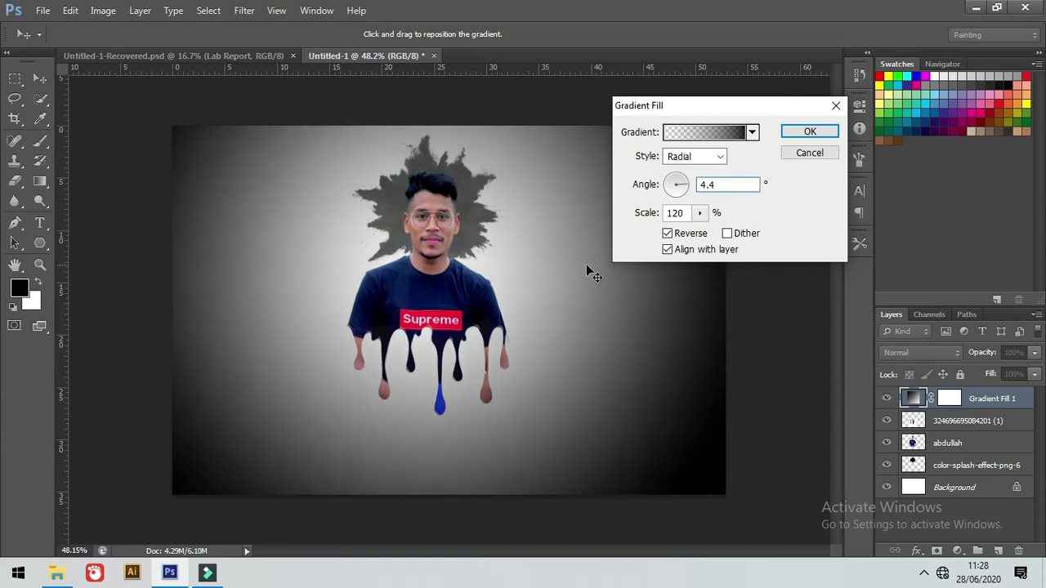
{"action": "left_click", "coordinate": [685, 187]}
{"action": "left_click", "coordinate": [682, 189]}
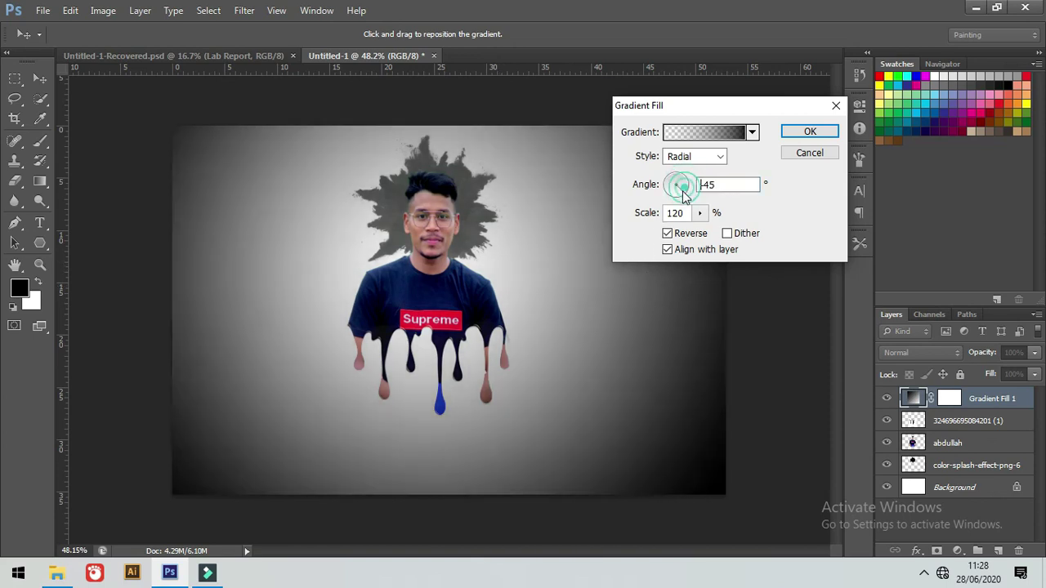
{"action": "mouse_move", "coordinate": [684, 192]}
{"action": "left_mouse_down"}
{"action": "mouse_move", "coordinate": [672, 180]}
{"action": "mouse_move", "coordinate": [687, 193]}
{"action": "left_mouse_up"}
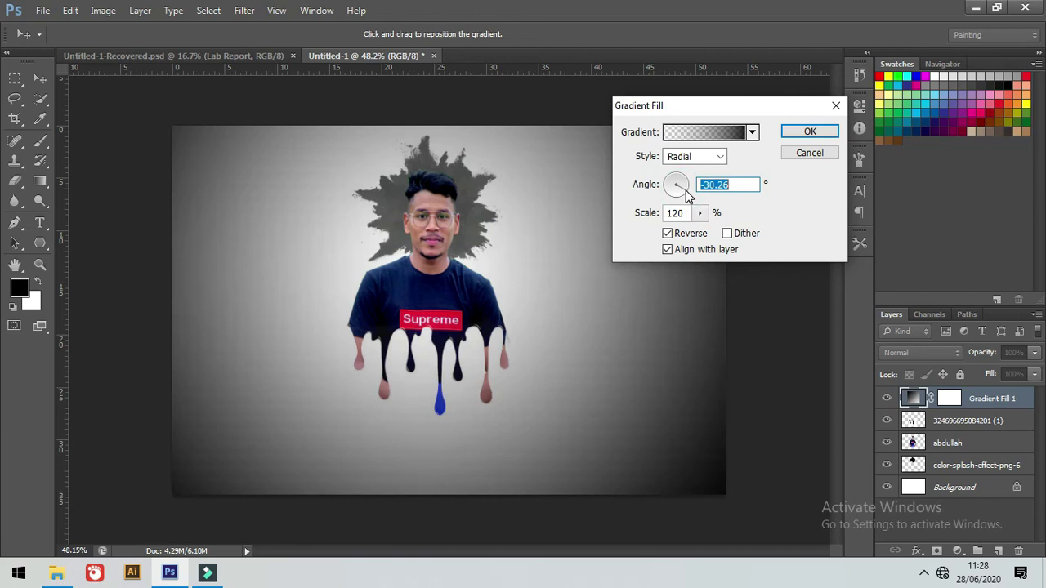
{"action": "left_click_drag", "start_coordinate": [464, 305], "coordinate": [446, 313]}
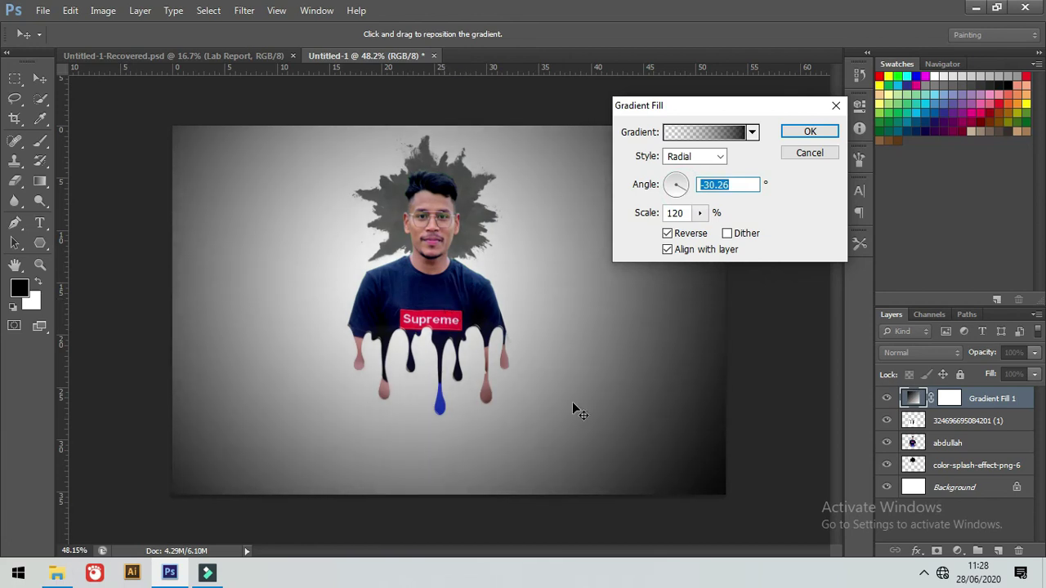
{"action": "left_click", "coordinate": [808, 131]}
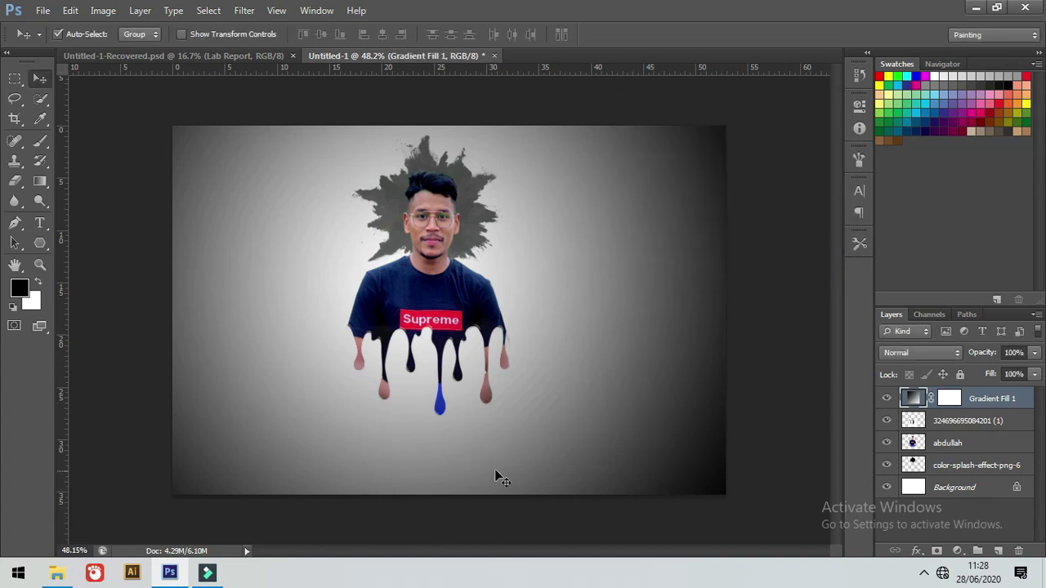